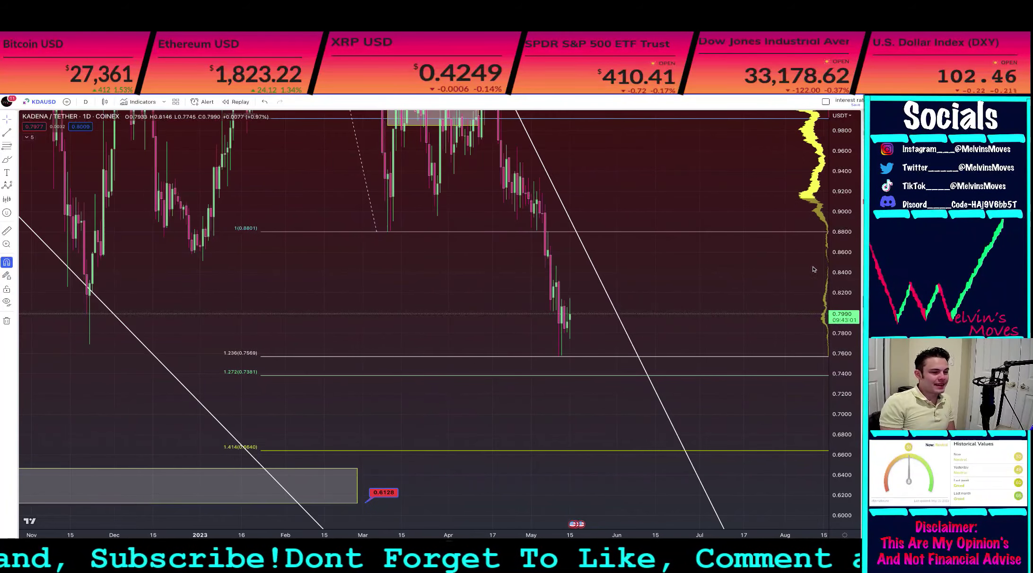
# Examine the daily KADENA / TETHER price action against the descending trendlines and the Fibonacci levels below price.
pyautogui.scroll(-3, 850, 279)
pyautogui.scroll(-2, 463, 301)
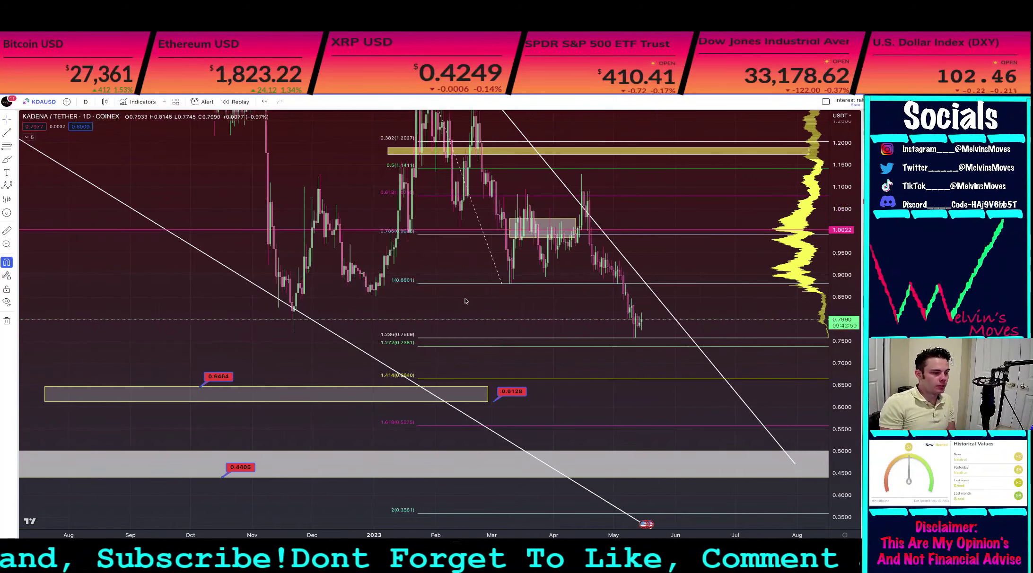
pyautogui.moveTo(304, 327); pyautogui.dragTo(275, 346)
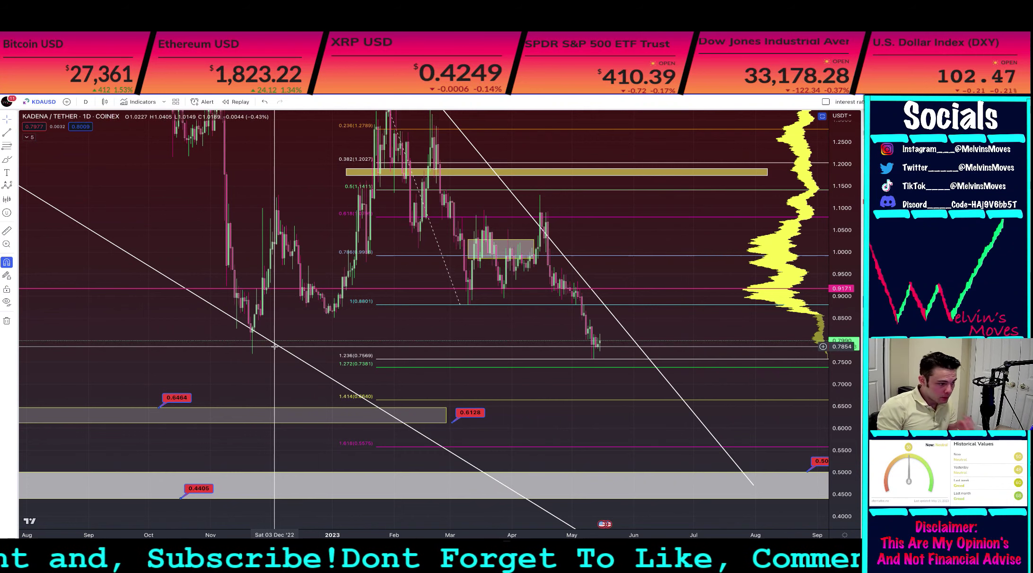
pyautogui.scroll(1, 637, 340)
pyautogui.scroll(3, 743, 348)
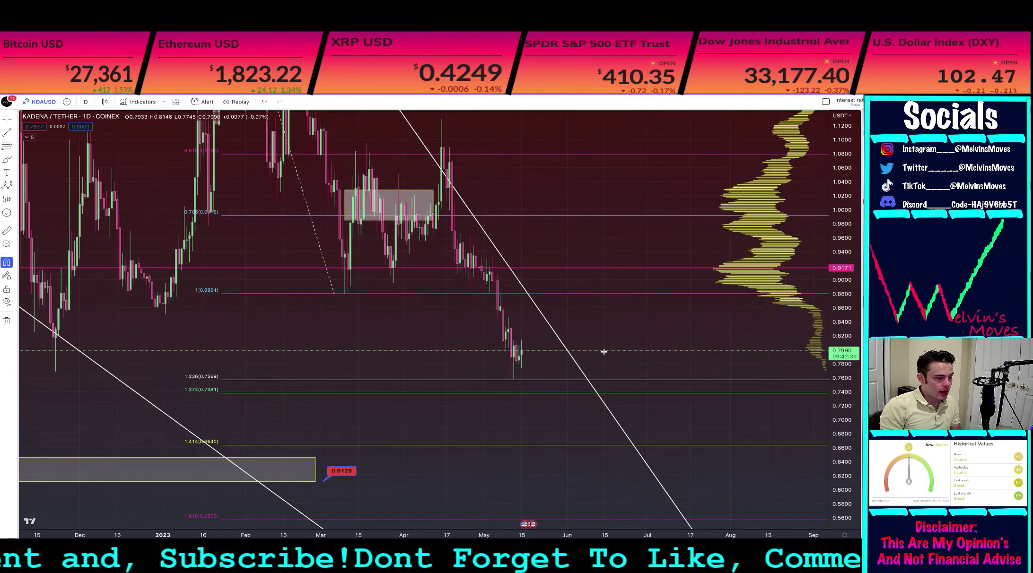
pyautogui.scroll(-4, 567, 321)
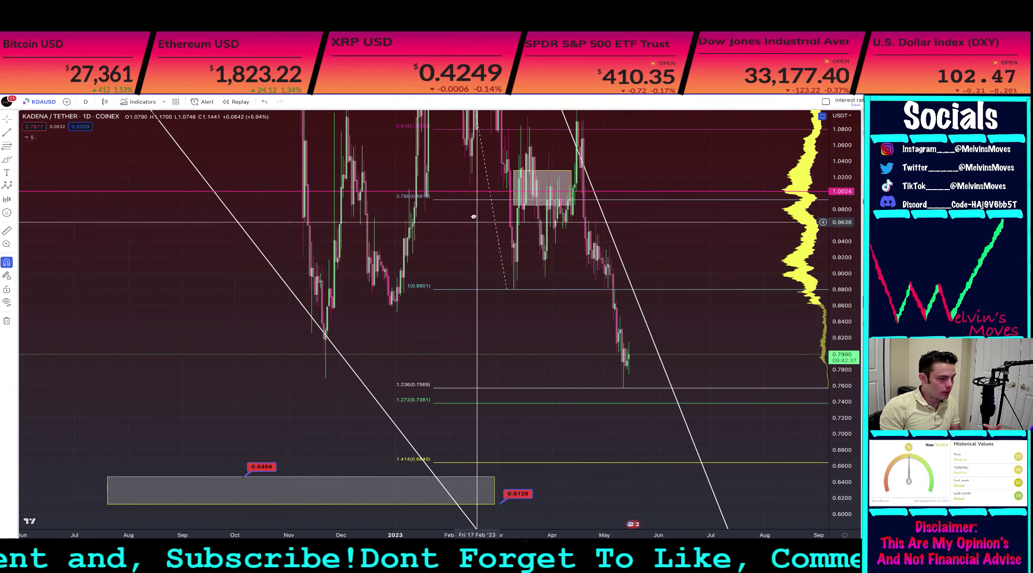
pyautogui.moveTo(476, 223); pyautogui.dragTo(472, 216)
pyautogui.moveTo(843, 435)
pyautogui.mouseDown()
pyautogui.moveTo(843, 495)
pyautogui.moveTo(843, 431)
pyautogui.mouseUp()
pyautogui.scroll(5, 378, 389)
pyautogui.moveTo(735, 192); pyautogui.dragTo(743, 167)
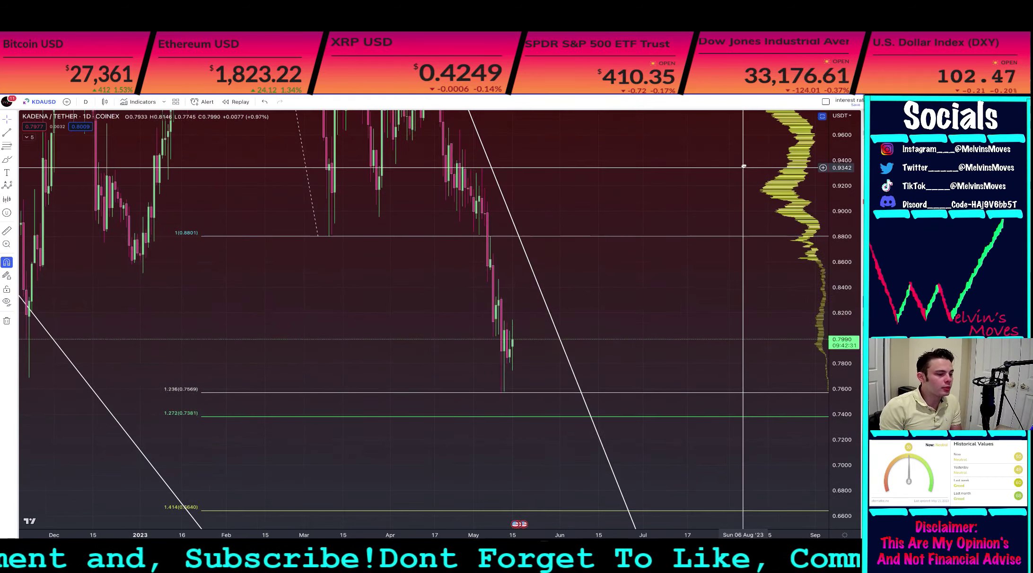
pyautogui.scroll(-5, 546, 331)
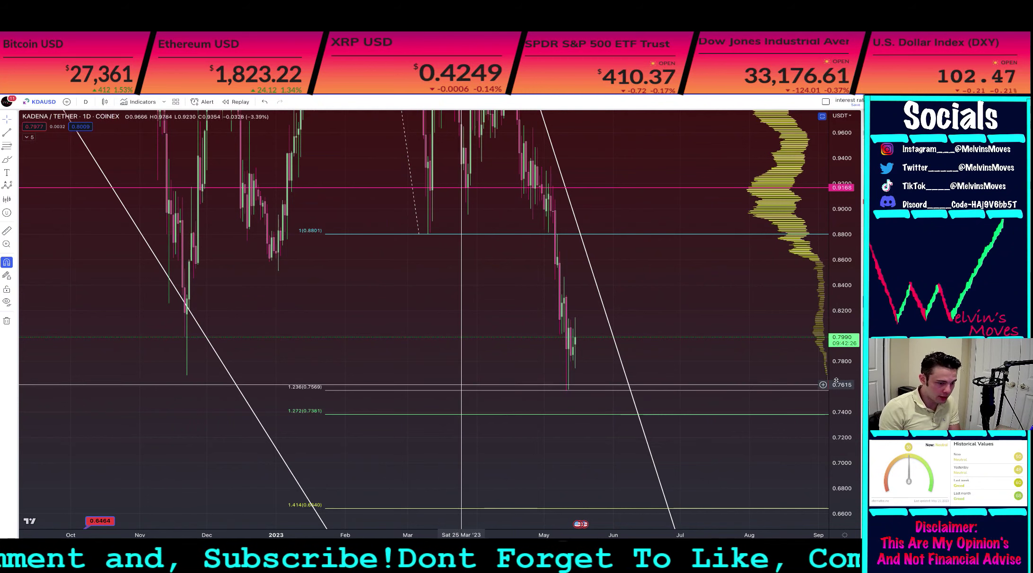
# Examine the May daily candles up close, just above the 1.236 Fibonacci level.
pyautogui.scroll(3, 837, 392)
pyautogui.scroll(8, 613, 323)
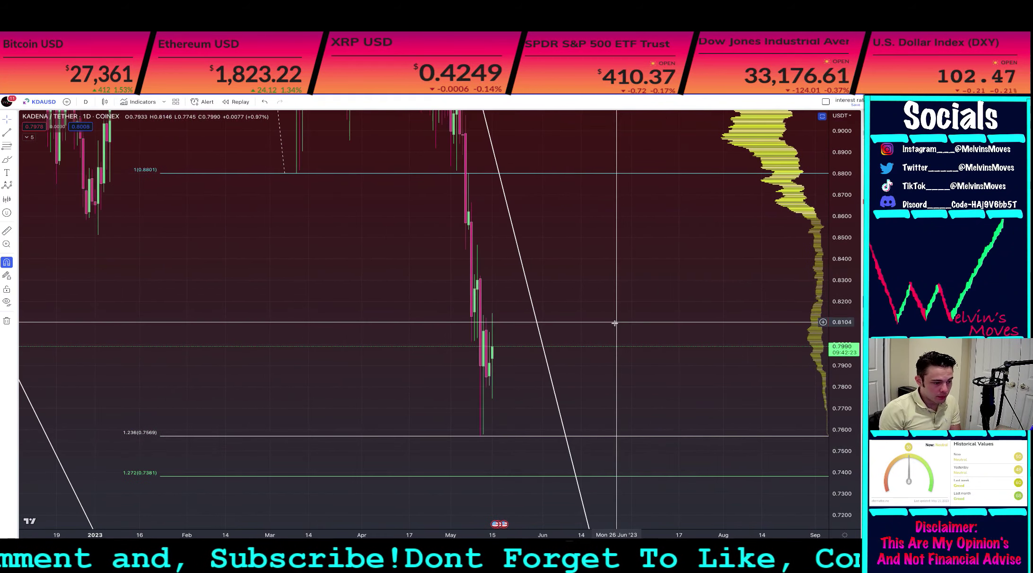
pyautogui.scroll(2, 560, 314)
pyautogui.moveTo(385, 294); pyautogui.dragTo(746, 247)
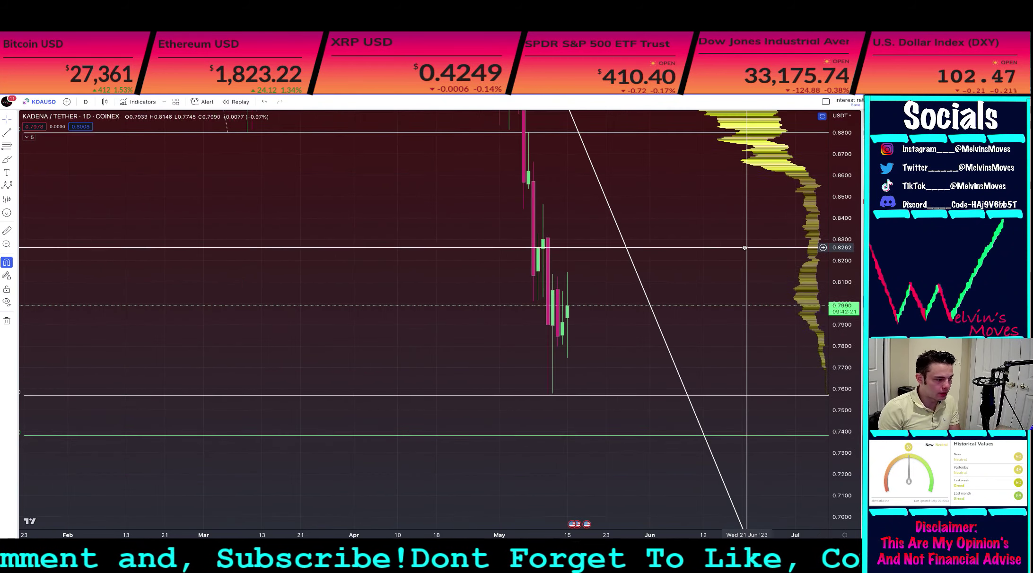
pyautogui.scroll(4, 495, 229)
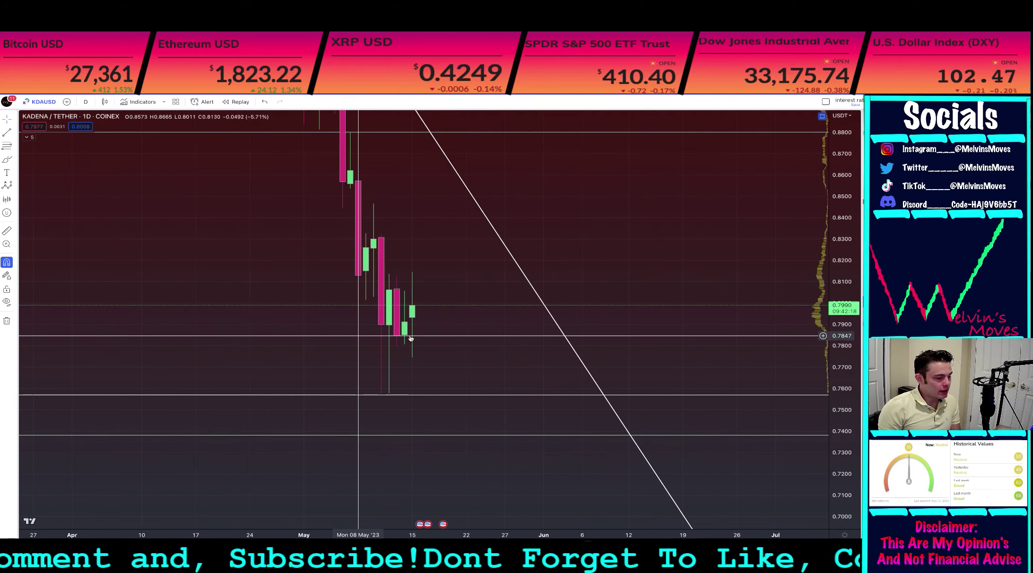
pyautogui.moveTo(840, 312); pyautogui.dragTo(839, 325)
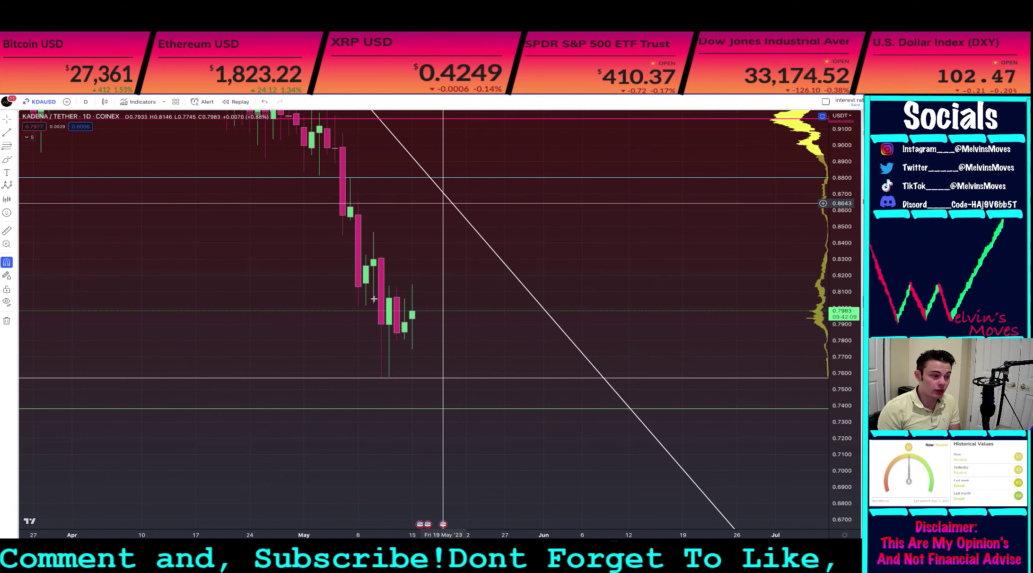
# Draw a freehand arrow from the top of the 12 May candle across to early June, and remove it.
pyautogui.click(7, 159)
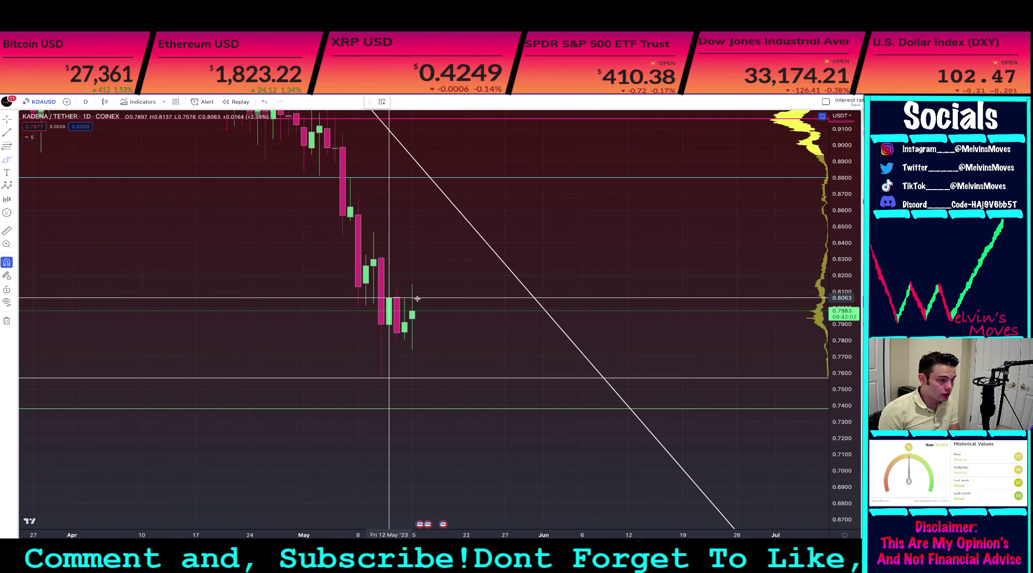
pyautogui.moveTo(395, 298); pyautogui.dragTo(598, 315)
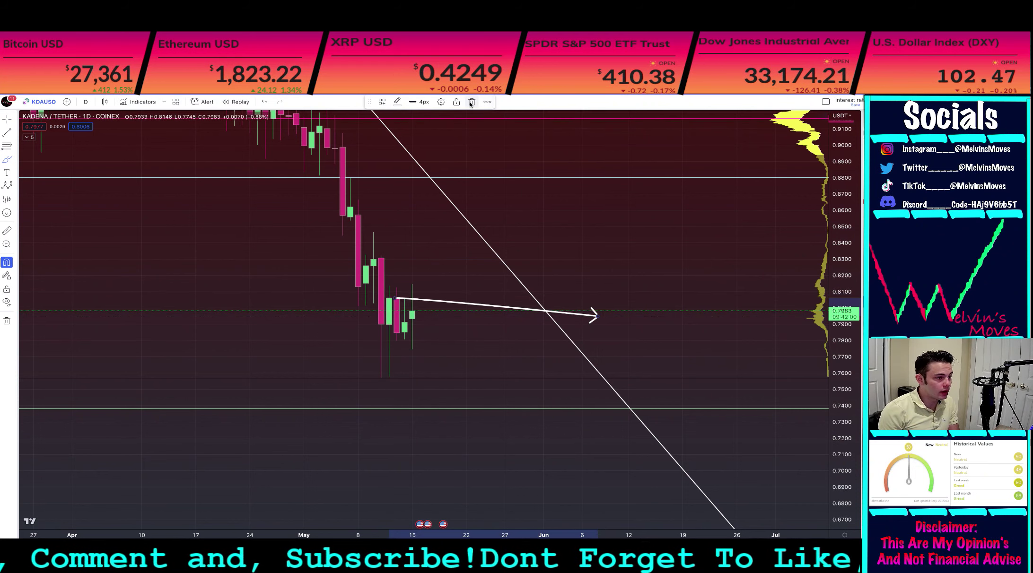
pyautogui.click(405, 300)
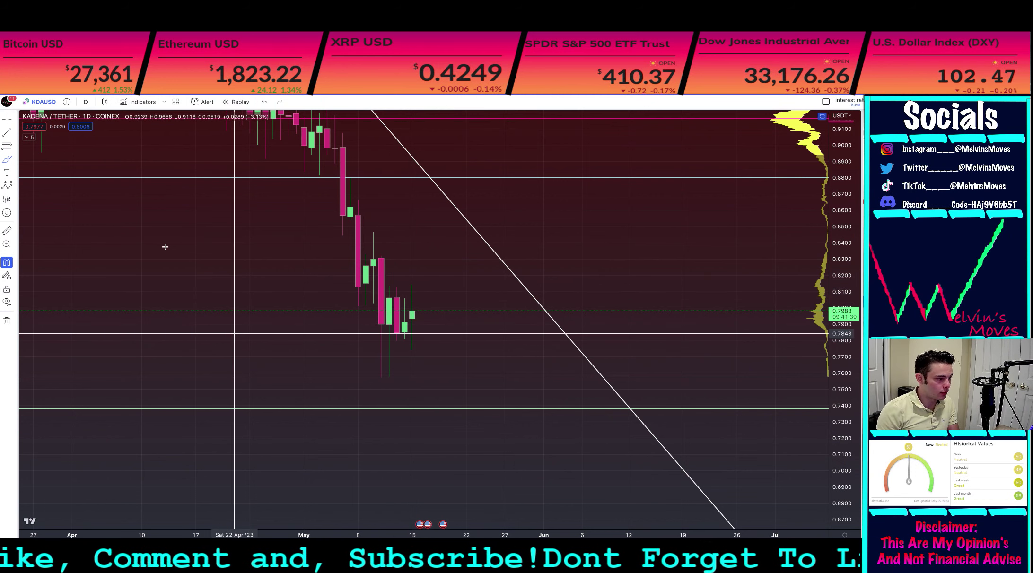
# Sketch temporary freehand arrows showing a drop, small rises and a bigger drop, its upward mirror, and a mark at the 8 May candle.
pyautogui.moveTo(165, 246)
pyautogui.mouseDown()
pyautogui.moveTo(134, 368)
pyautogui.moveTo(219, 305)
pyautogui.moveTo(233, 260)
pyautogui.moveTo(252, 270)
pyautogui.moveTo(271, 438)
pyautogui.mouseUp()
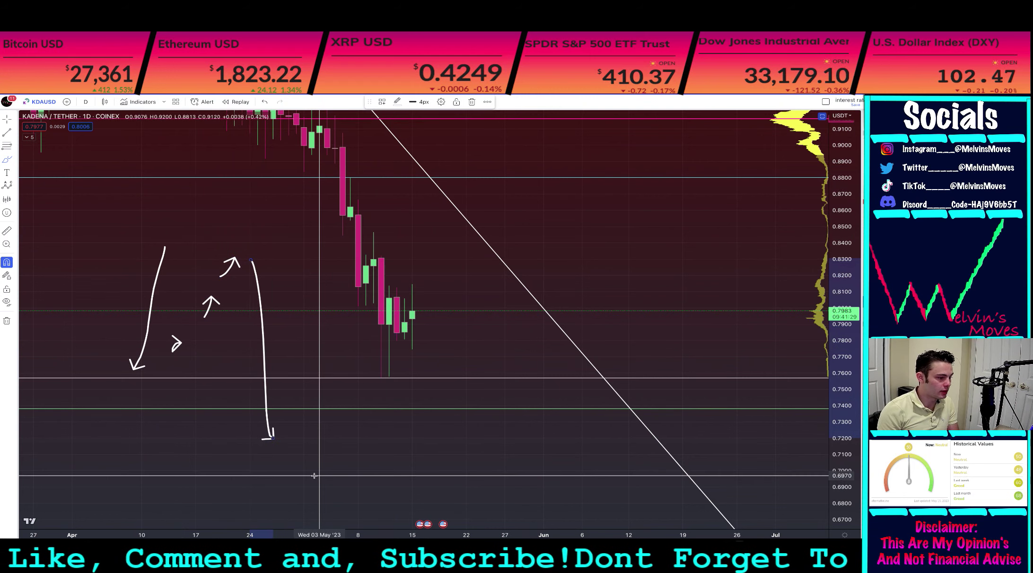
pyautogui.moveTo(321, 485); pyautogui.dragTo(334, 394)
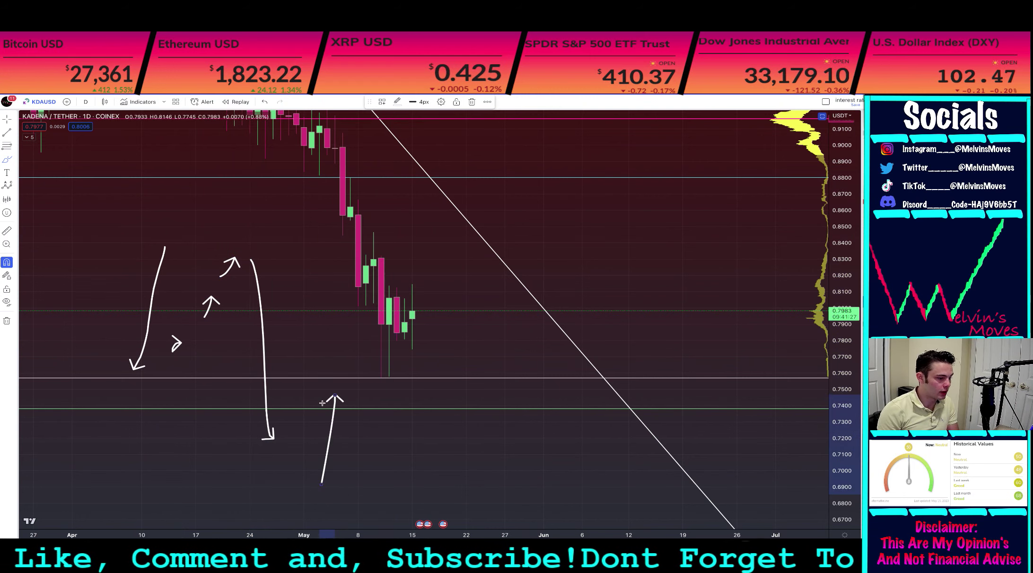
pyautogui.moveTo(335, 470)
pyautogui.mouseDown()
pyautogui.moveTo(341, 458)
pyautogui.moveTo(350, 467)
pyautogui.moveTo(366, 422)
pyautogui.mouseUp()
pyautogui.moveTo(366, 422); pyautogui.dragTo(374, 430)
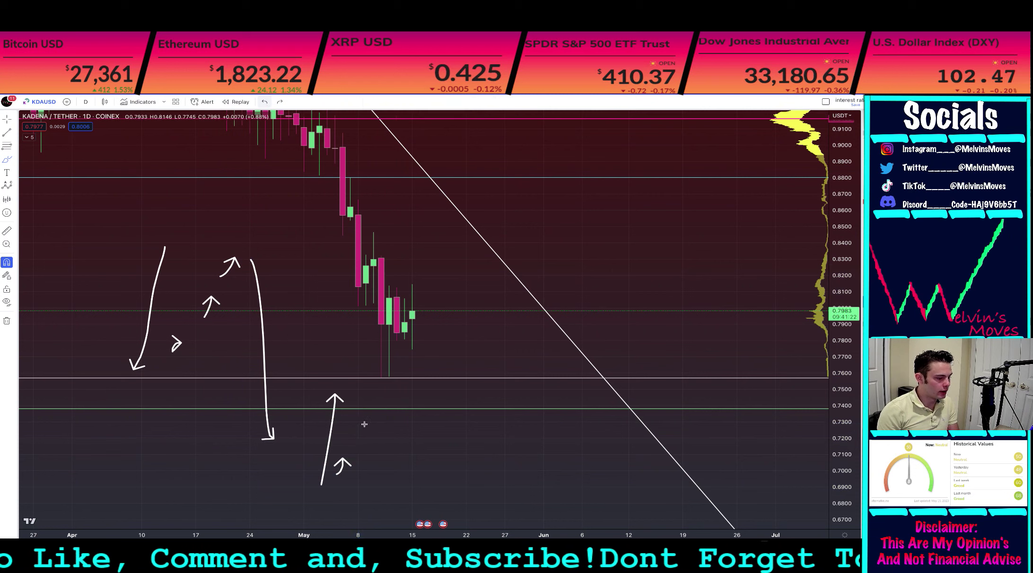
pyautogui.click(264, 102)
pyautogui.moveTo(357, 419)
pyautogui.mouseDown()
pyautogui.moveTo(397, 492)
pyautogui.moveTo(466, 260)
pyautogui.mouseUp()
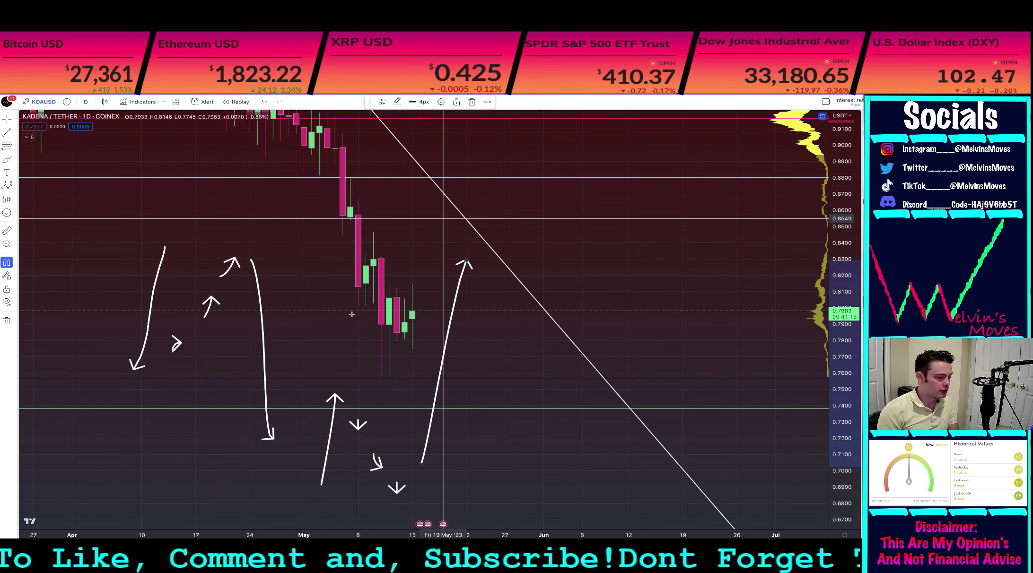
pyautogui.click(264, 101)
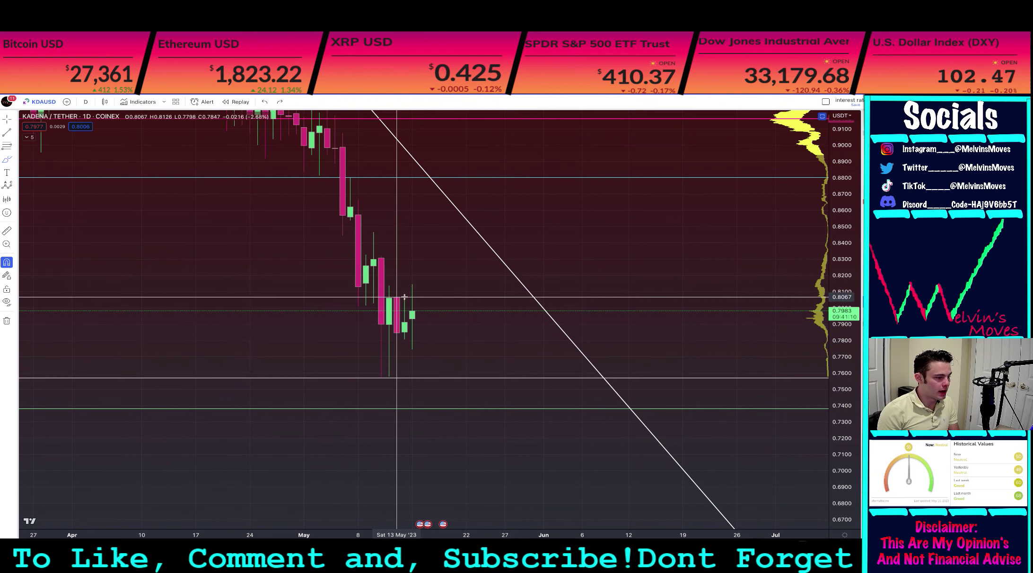
pyautogui.click(358, 287)
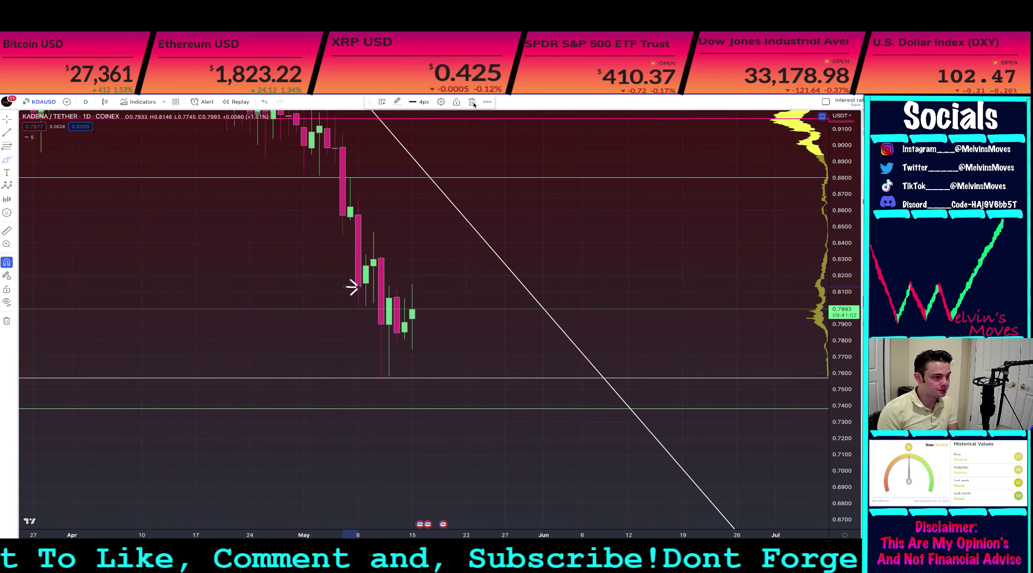
# Bring back the indicator panes below the daily price chart and examine the RSI pane at full size.
pyautogui.scroll(-5, 507, 288)
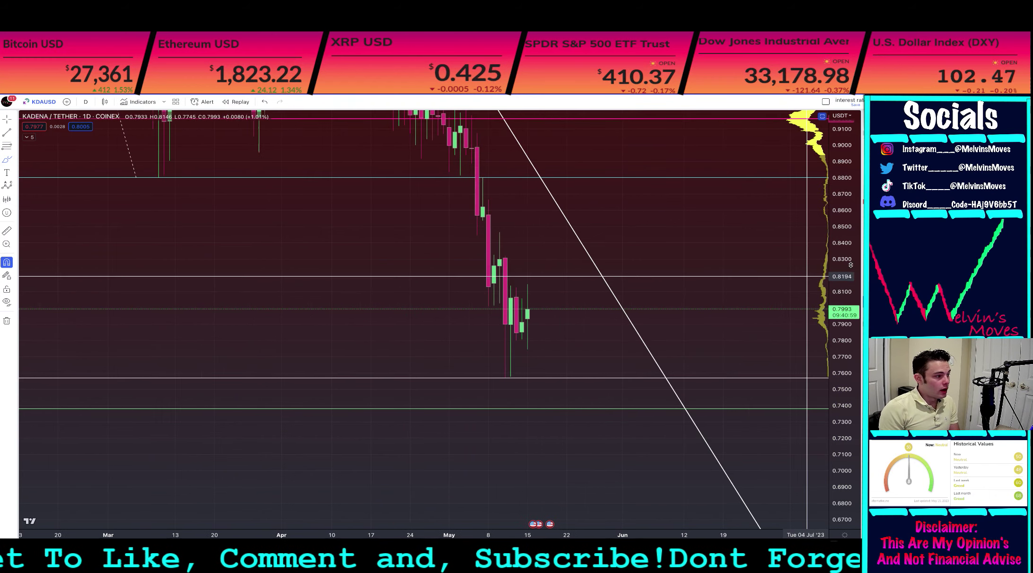
pyautogui.scroll(-5, 615, 230)
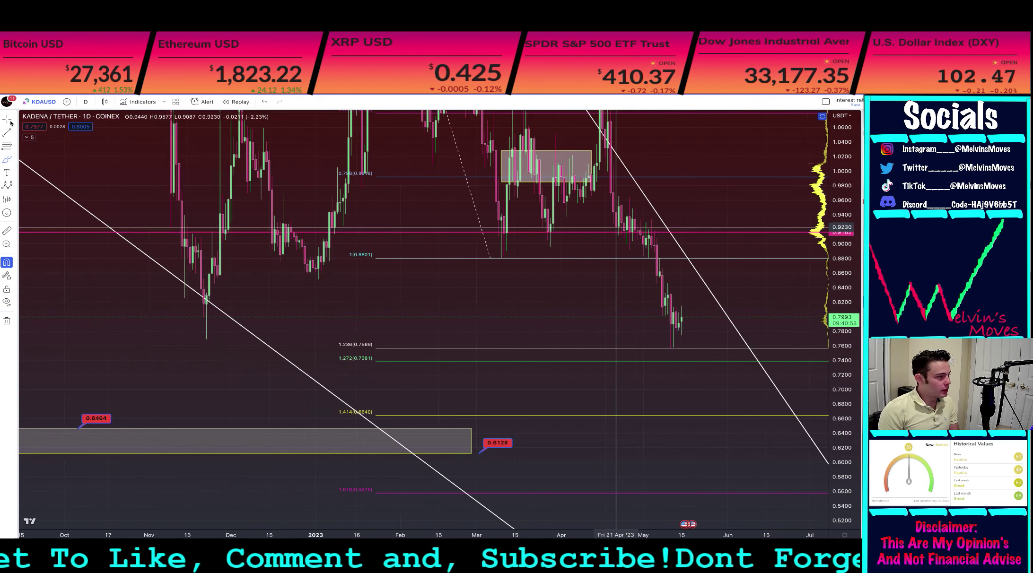
pyautogui.doubleClick(578, 290)
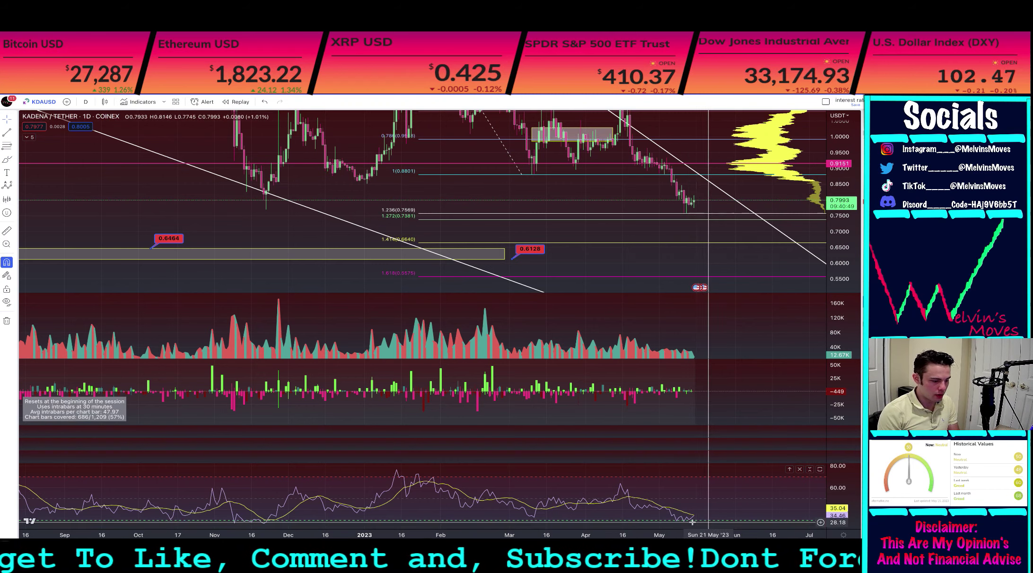
pyautogui.doubleClick(719, 489)
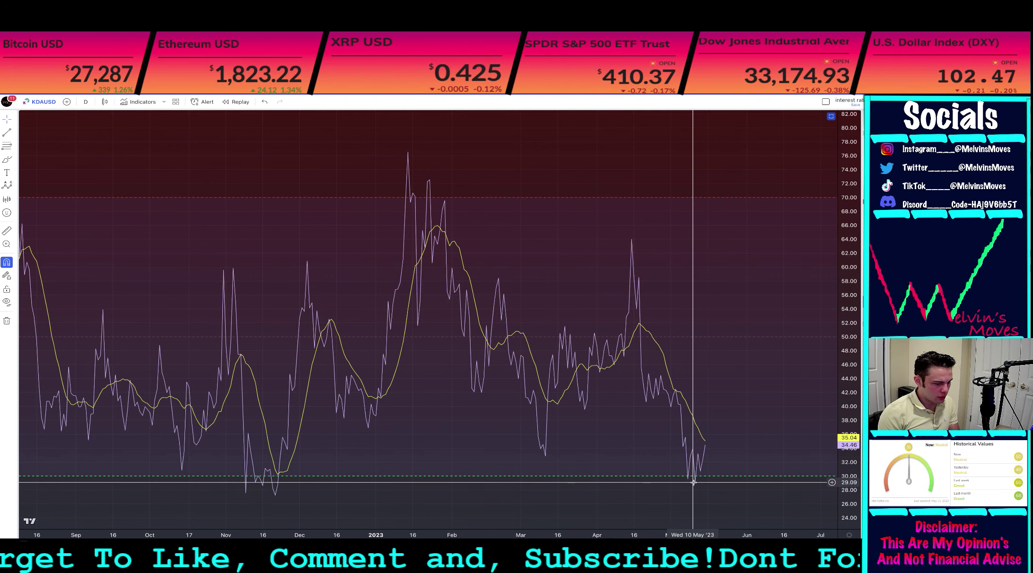
pyautogui.doubleClick(729, 170)
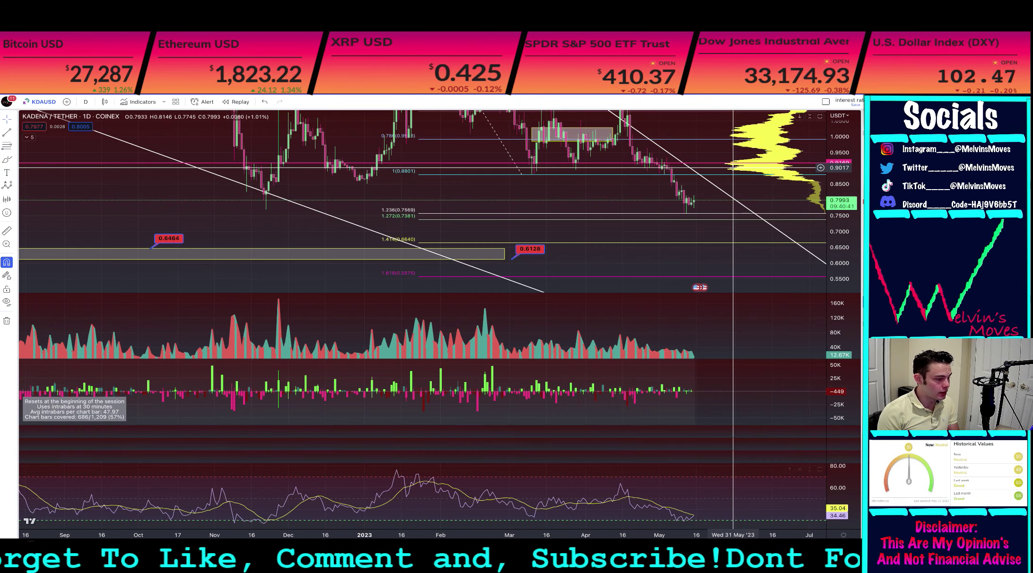
# Switch the KADENA / TETHER chart to the 1-week interval and frame the price action from 2022 onward.
pyautogui.click(86, 101)
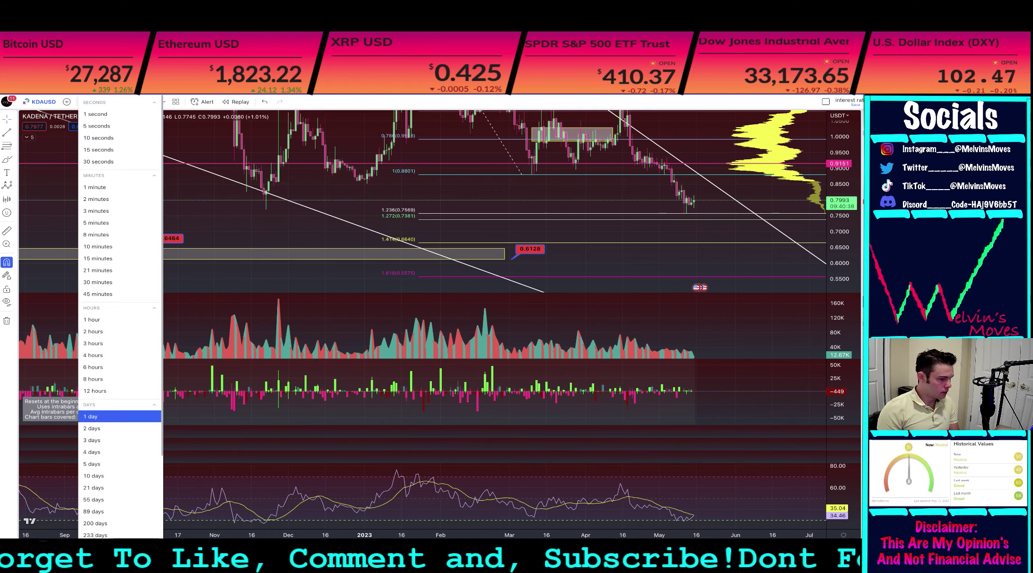
pyautogui.click(111, 561)
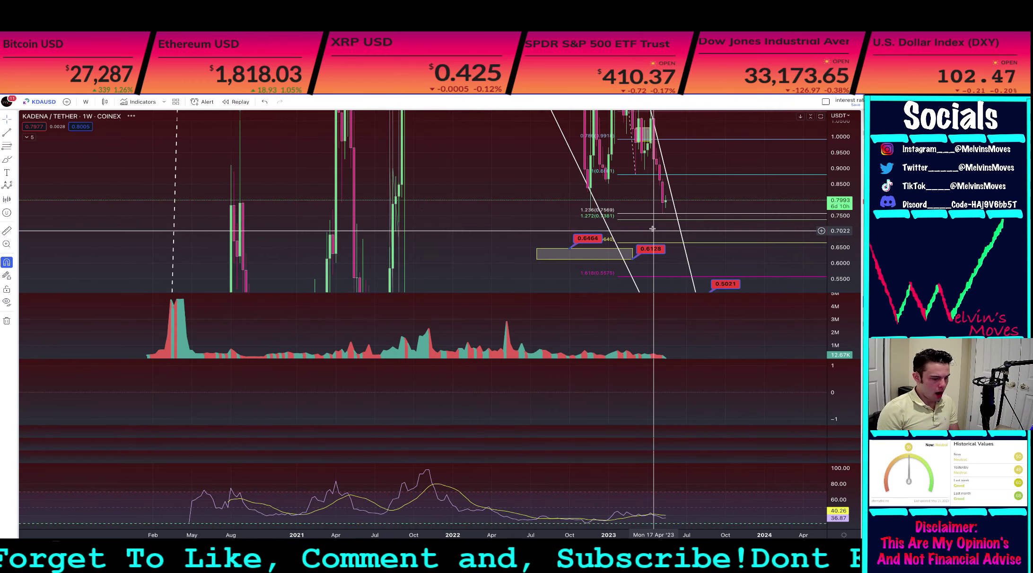
pyautogui.scroll(5, 652, 229)
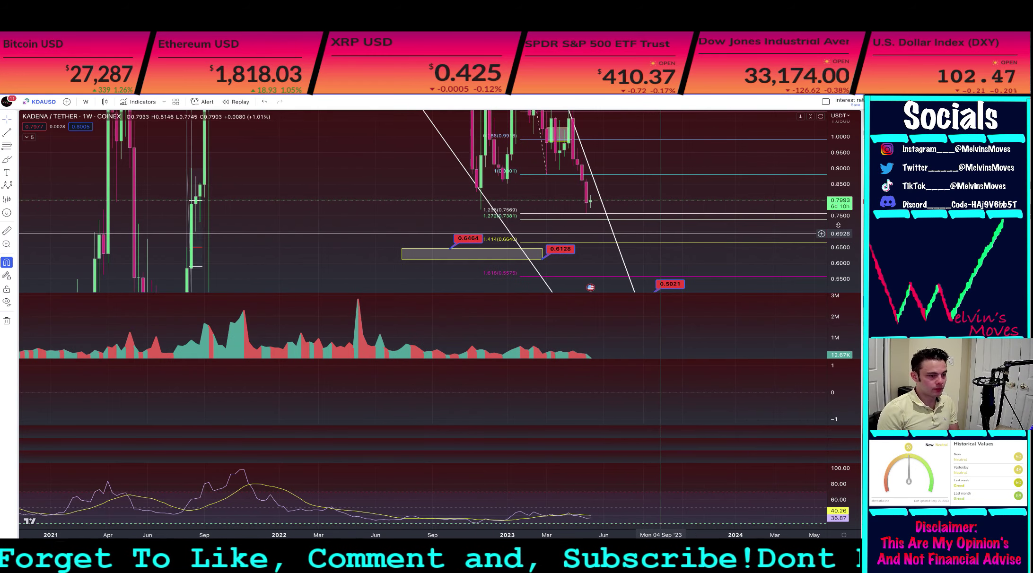
pyautogui.scroll(2, 806, 225)
pyautogui.scroll(1, 504, 194)
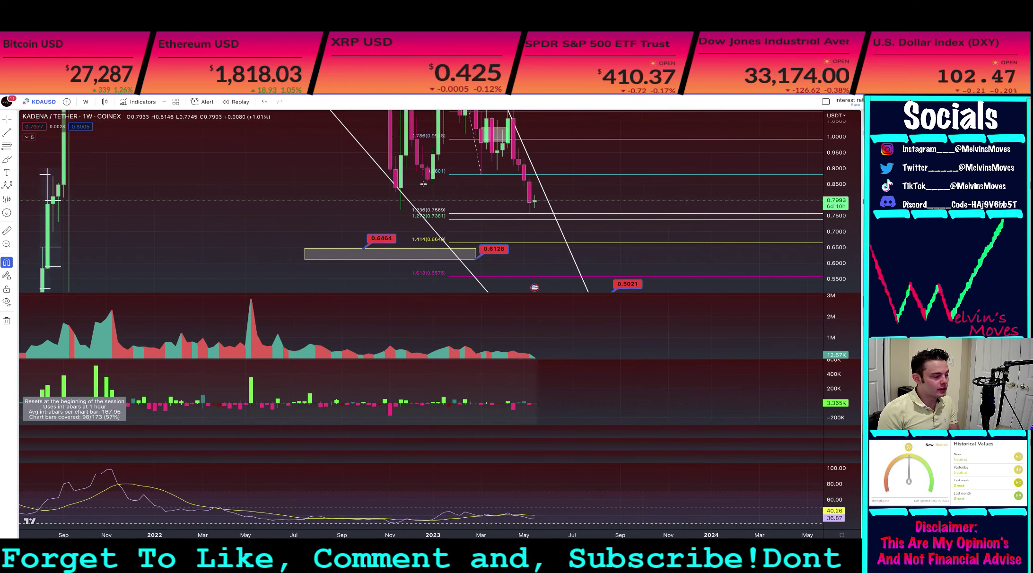
pyautogui.moveTo(839, 194); pyautogui.dragTo(839, 279)
pyautogui.scroll(1, 145, 189)
pyautogui.scroll(2, 144, 188)
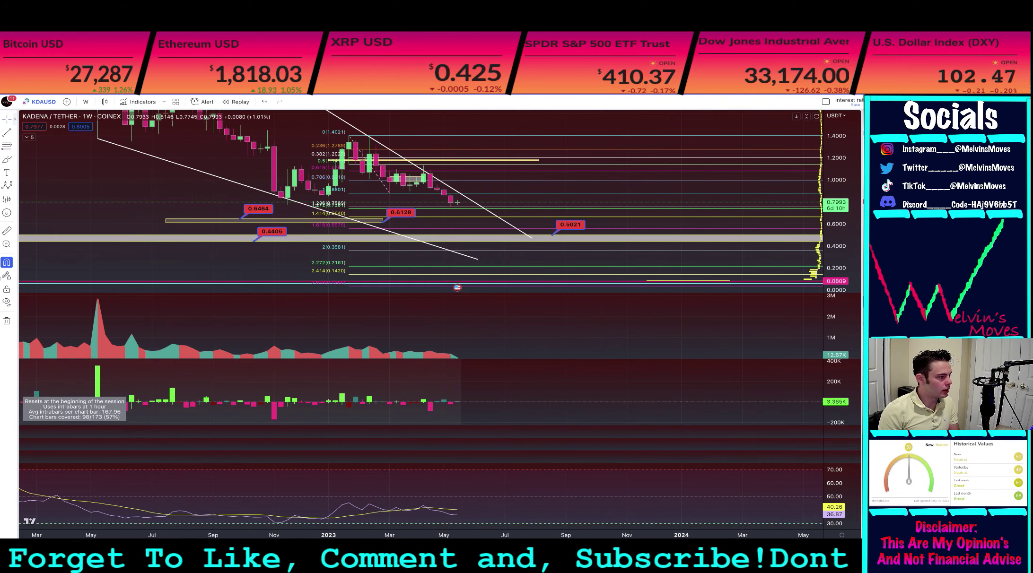
# Hide all drawings on the weekly chart and bring the latest candles into close view.
pyautogui.hotkey('ctrl', 'alt', 'h')
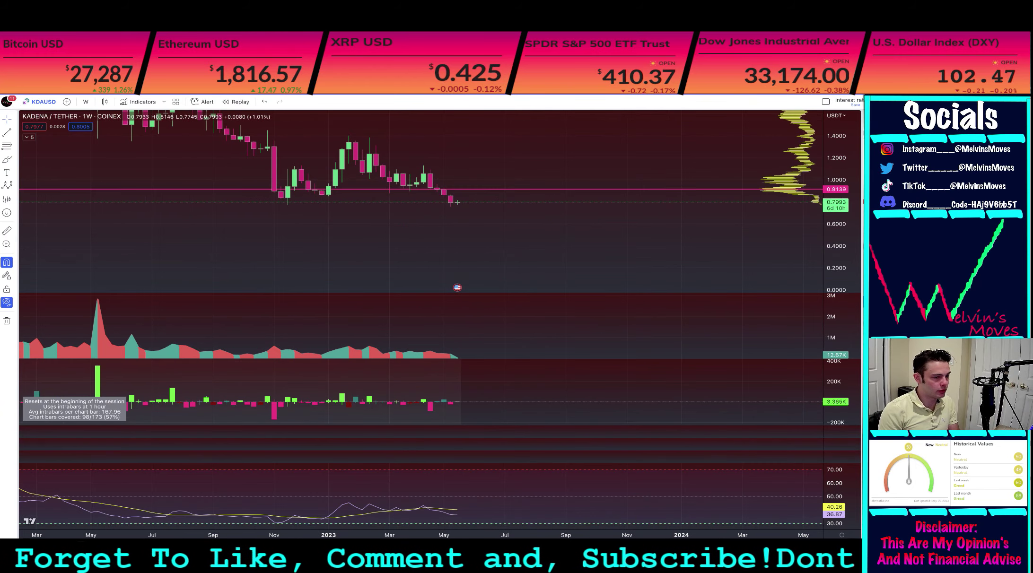
pyautogui.moveTo(838, 219); pyautogui.dragTo(837, 128)
pyautogui.moveTo(582, 272); pyautogui.dragTo(586, 334)
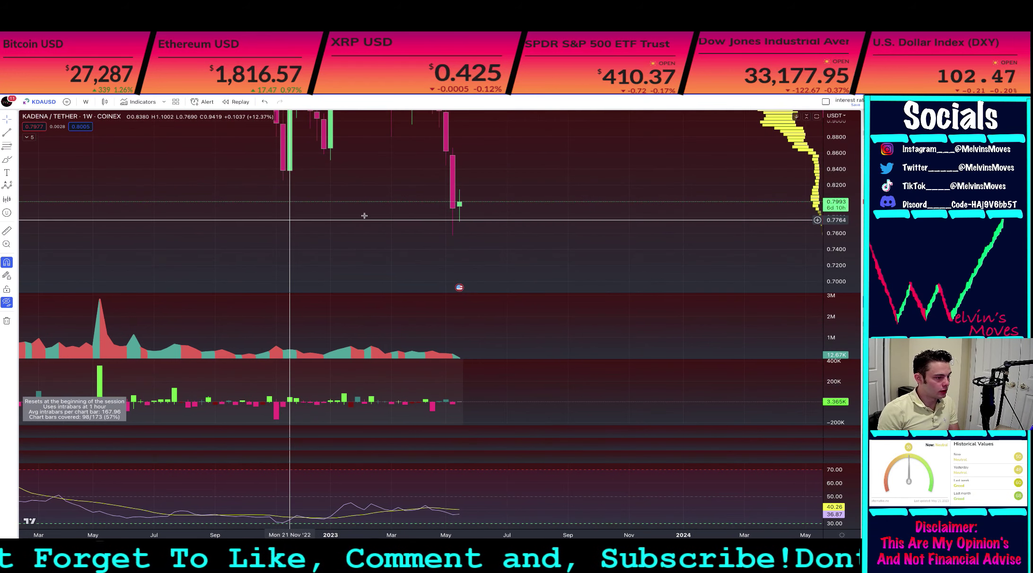
# Examine the weekly RSI at full size, comparing its November 2022 low with the latest reading.
pyautogui.doubleClick(468, 484)
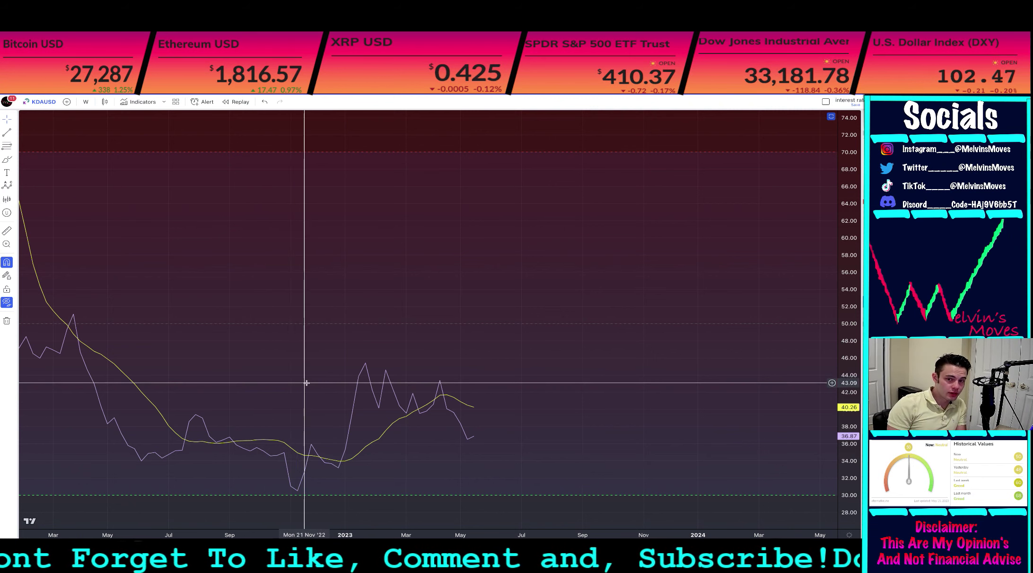
pyautogui.doubleClick(349, 374)
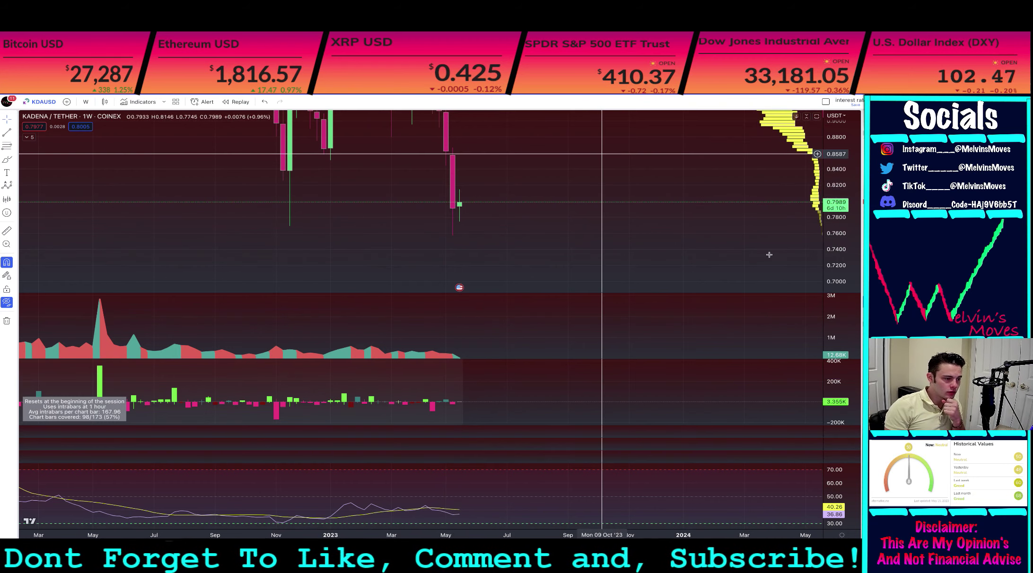
# Maximize the weekly price pane and review the candles from 2021 to May 2023.
pyautogui.doubleClick(601, 154)
pyautogui.scroll(-5, 847, 255)
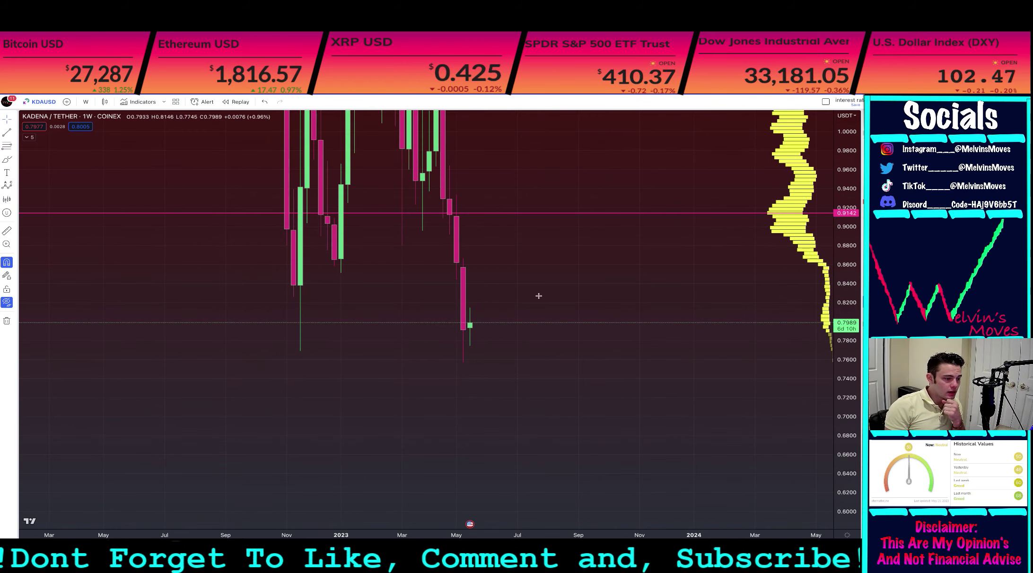
pyautogui.scroll(-5, 661, 308)
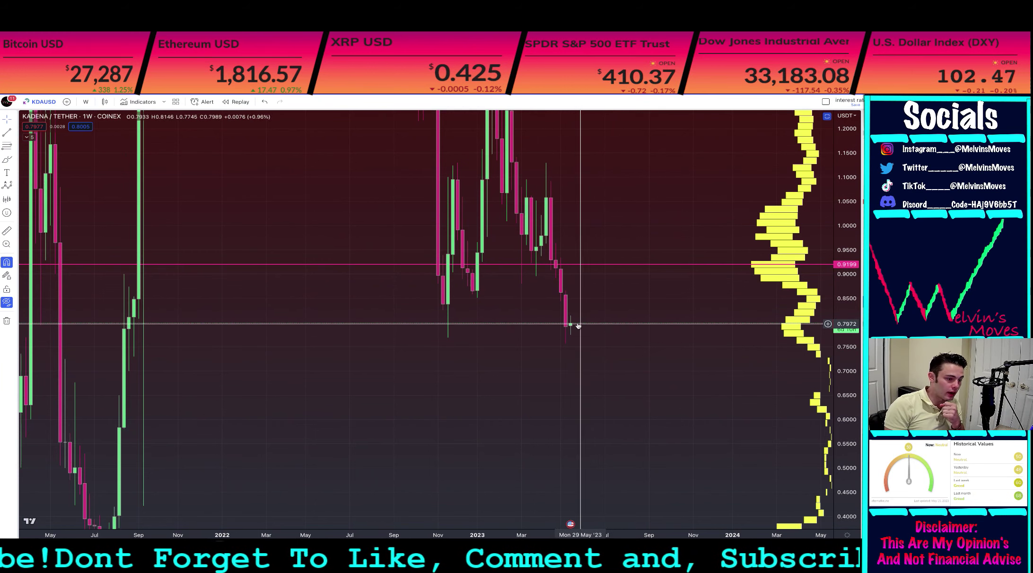
# Show the drawings again on the weekly chart and frame the falling wedge together with its Fibonacci extension levels.
pyautogui.moveTo(847, 289); pyautogui.dragTo(847, 315)
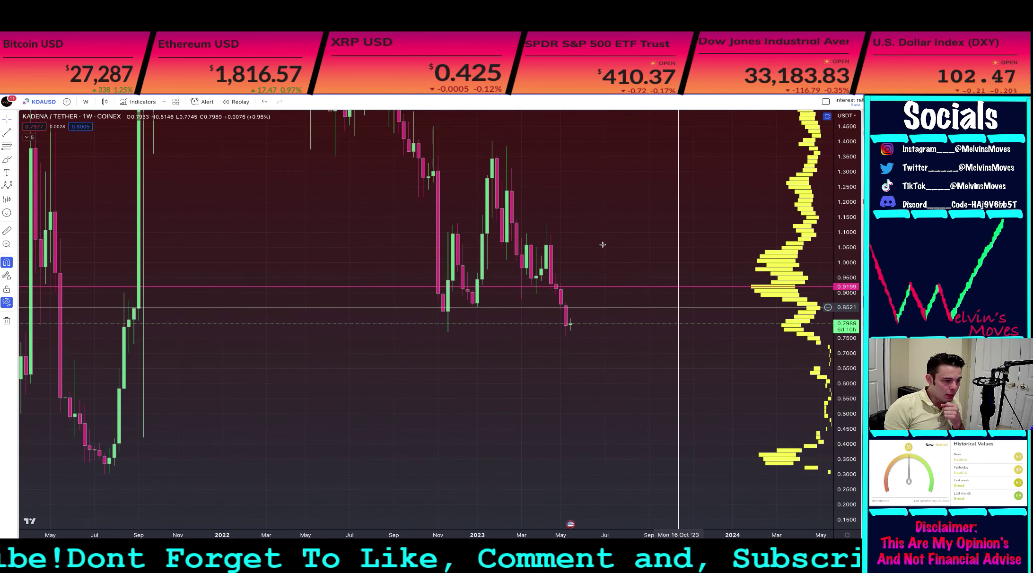
pyautogui.moveTo(413, 252); pyautogui.dragTo(367, 253)
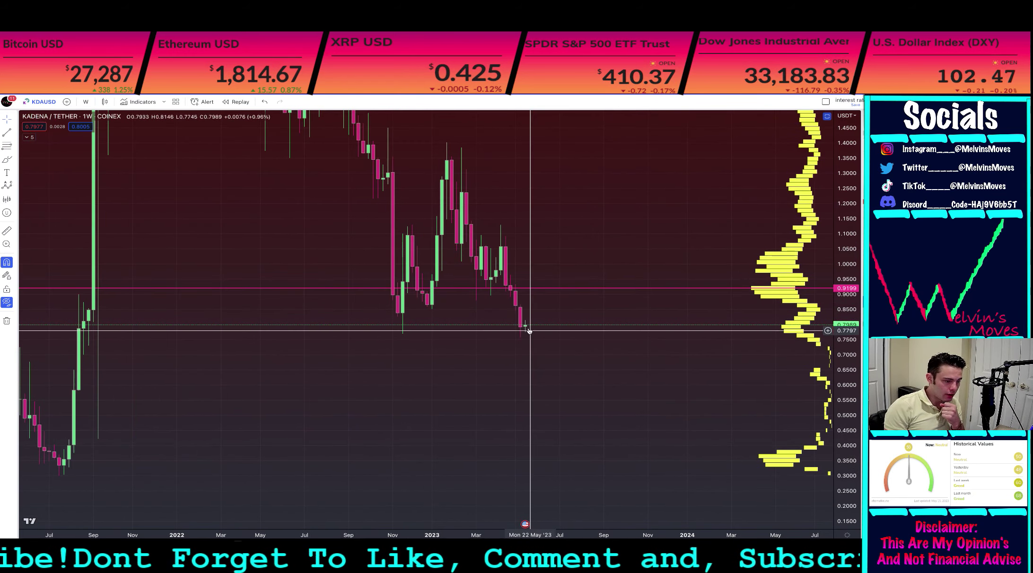
pyautogui.moveTo(846, 342); pyautogui.dragTo(846, 288)
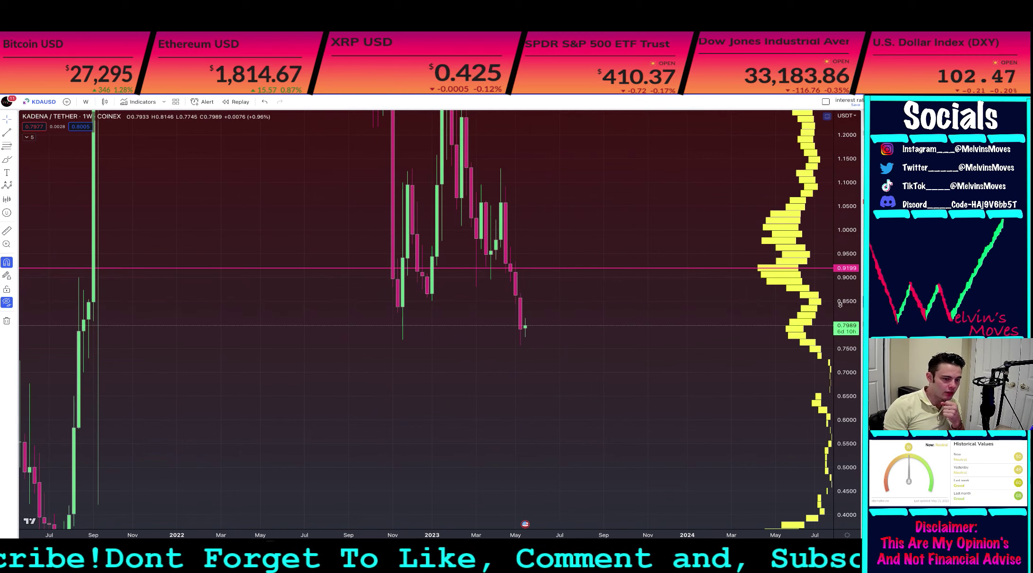
pyautogui.moveTo(846, 331); pyautogui.dragTo(847, 445)
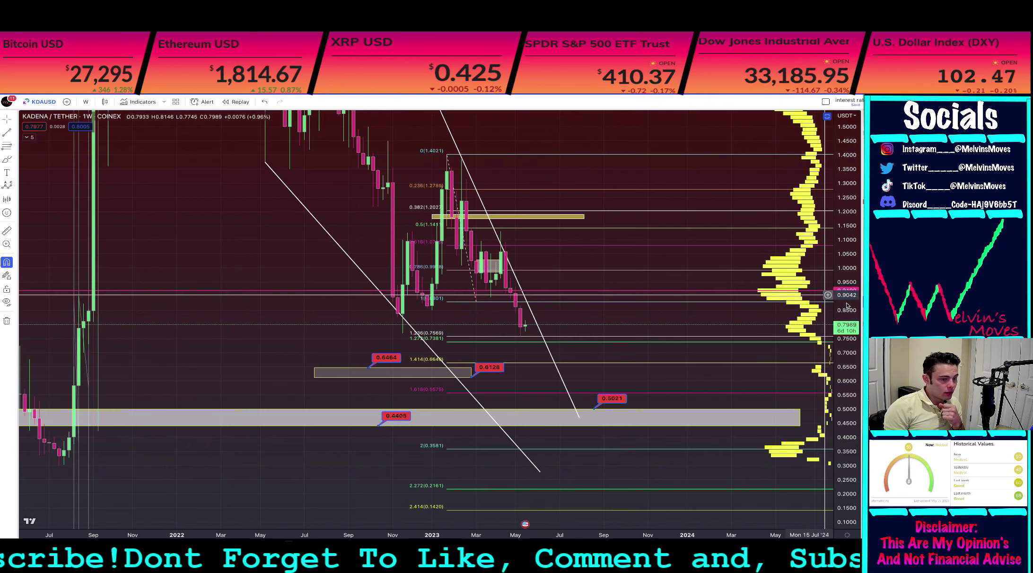
pyautogui.moveTo(848, 301); pyautogui.dragTo(847, 482)
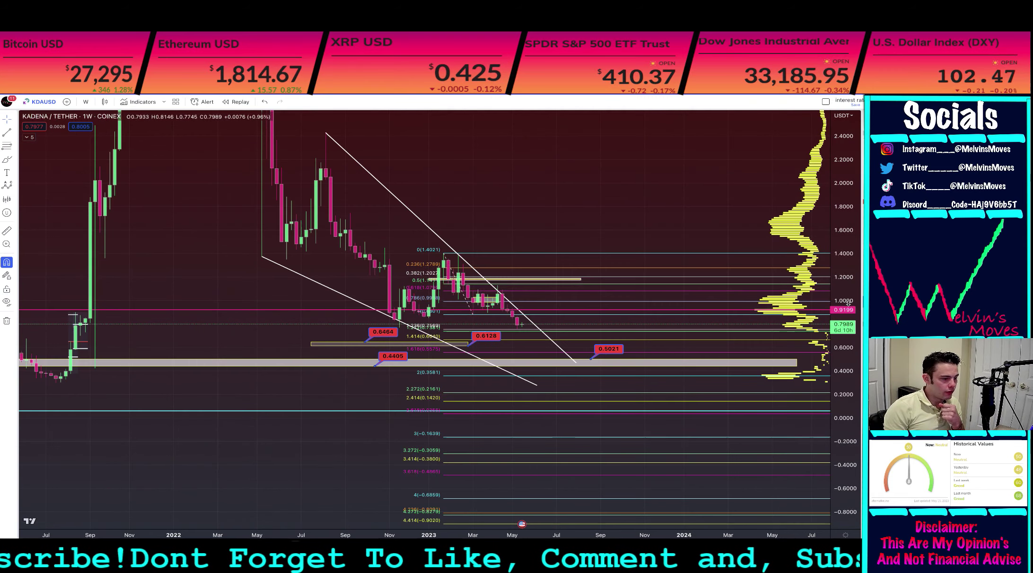
pyautogui.moveTo(465, 219); pyautogui.dragTo(460, 224)
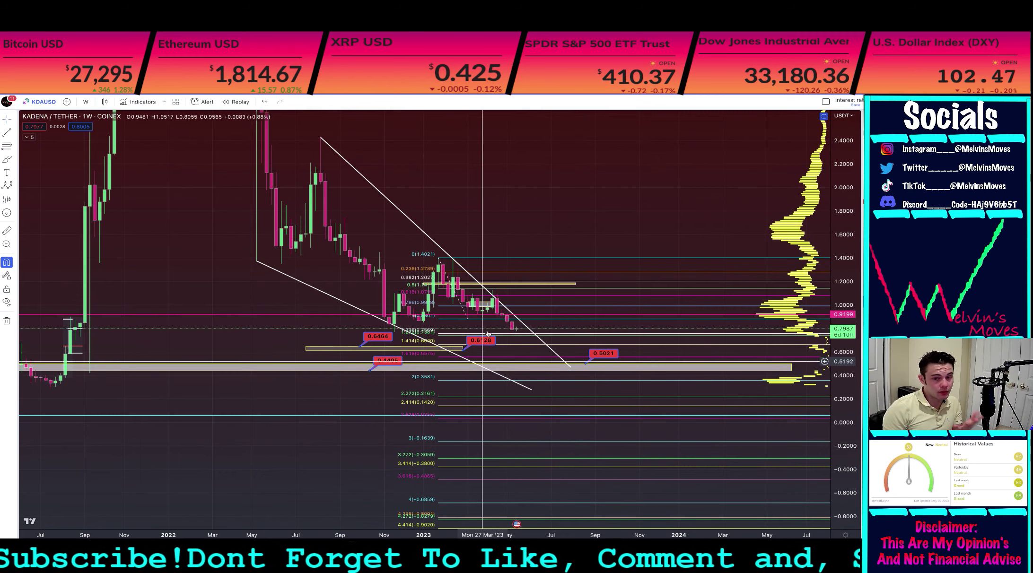
pyautogui.moveTo(833, 182); pyautogui.dragTo(833, 316)
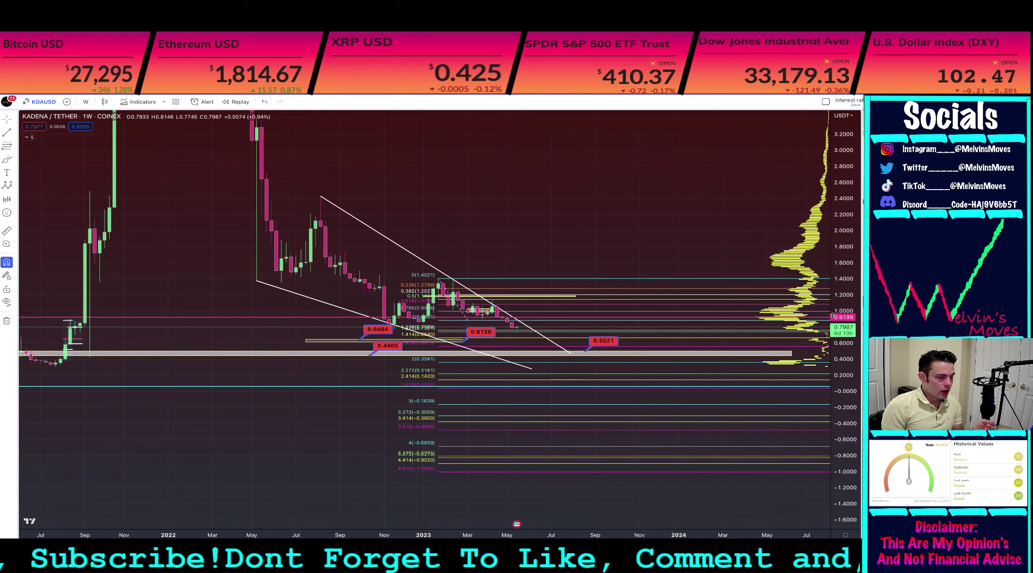
# Switch the chart to the 4-hour interval and frame the decline from late April to 15 May 2023.
pyautogui.click(86, 102)
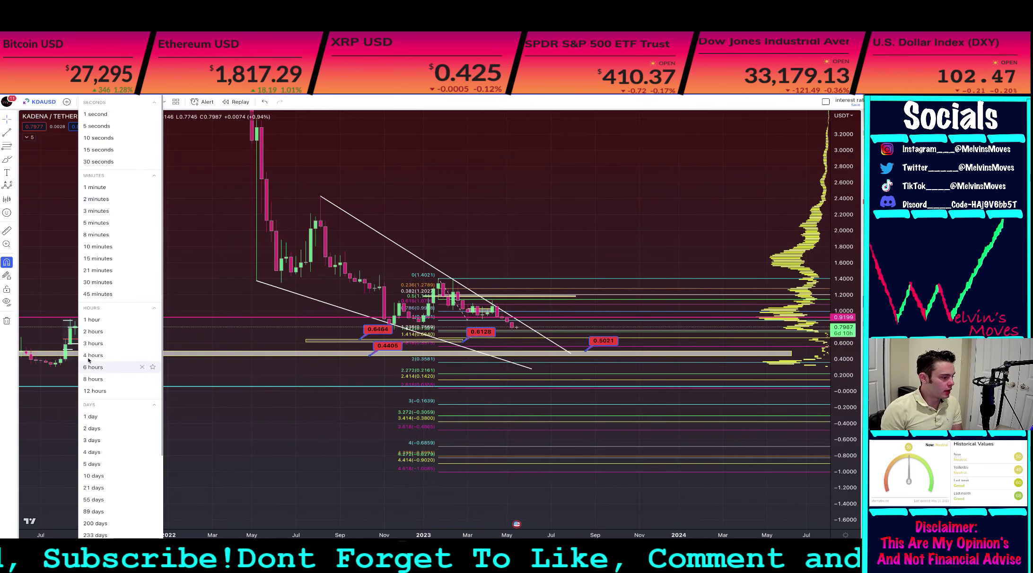
pyautogui.click(91, 355)
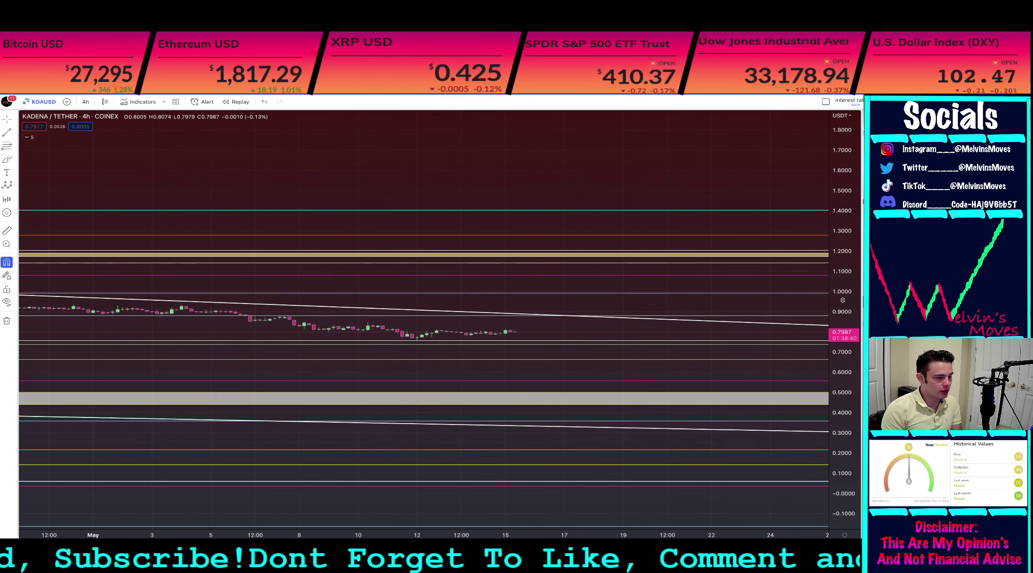
pyautogui.scroll(-15, 842, 301)
pyautogui.scroll(-3, 611, 392)
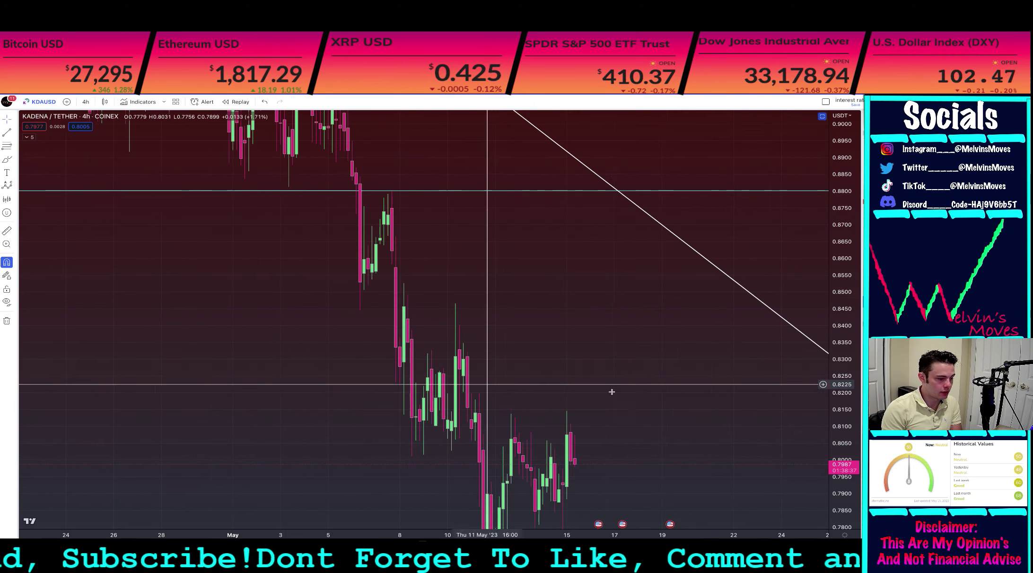
pyautogui.moveTo(455, 207); pyautogui.dragTo(416, 147)
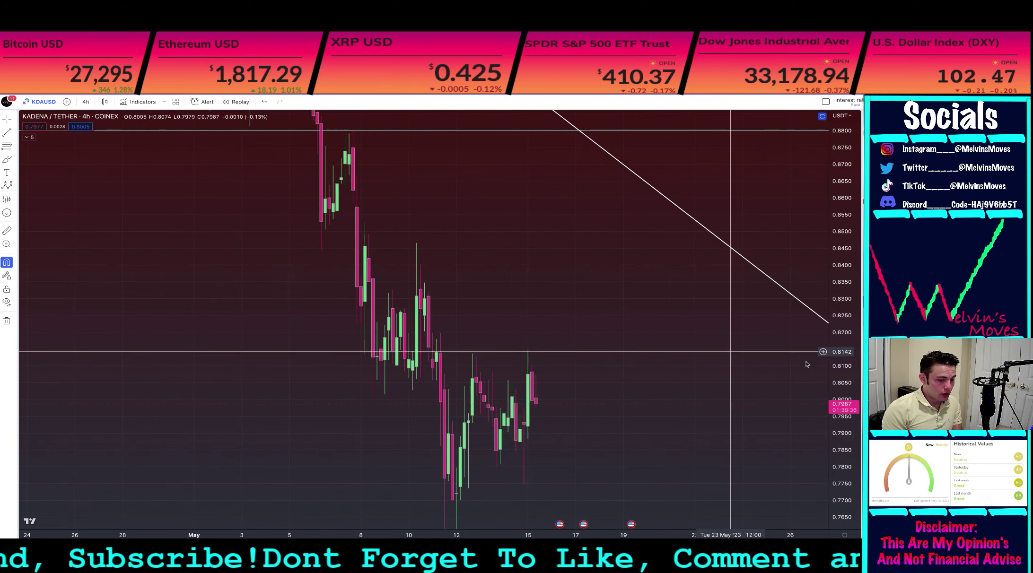
pyautogui.scroll(15, 838, 382)
pyautogui.scroll(3, 622, 379)
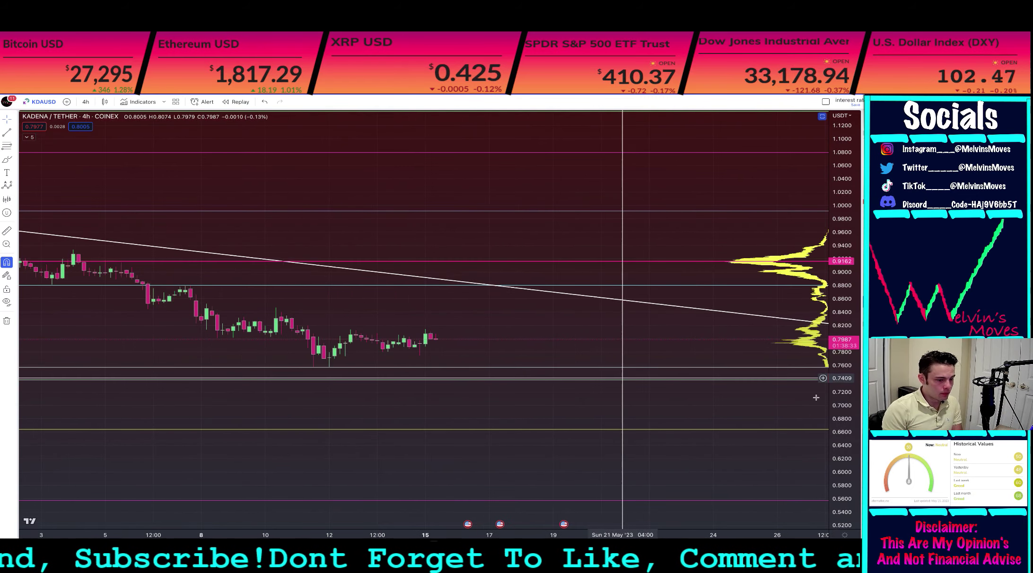
pyautogui.scroll(-12, 839, 401)
pyautogui.scroll(-3, 406, 303)
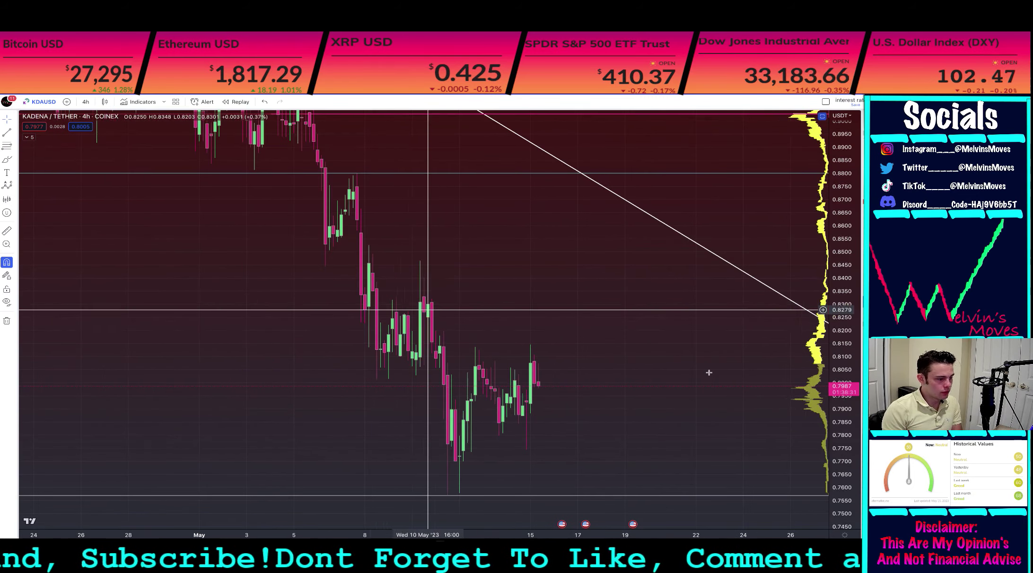
pyautogui.scroll(-5, 839, 360)
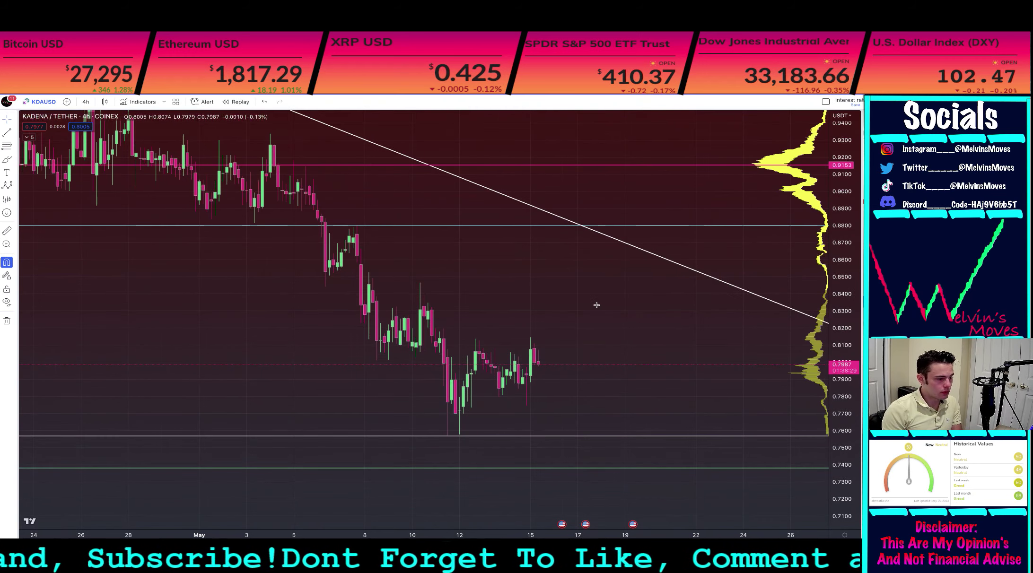
pyautogui.scroll(-3, 596, 304)
pyautogui.moveTo(427, 267); pyautogui.dragTo(420, 264)
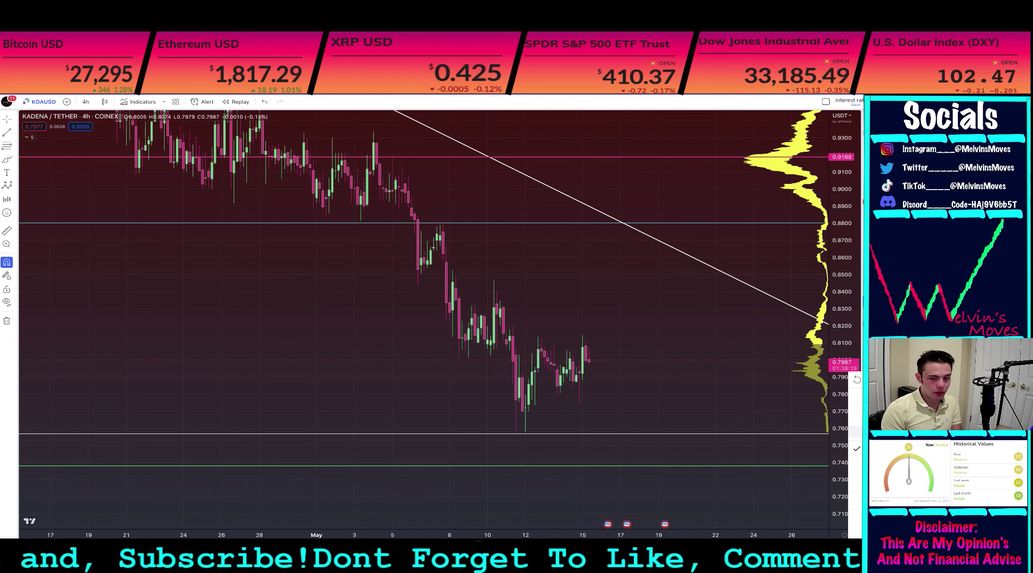
# Examine the 4-hour candles from March to May 2023 on an inverted price scale and return the scale to normal.
pyautogui.hotkey('alt', 'i')
pyautogui.scroll(2, 411, 363)
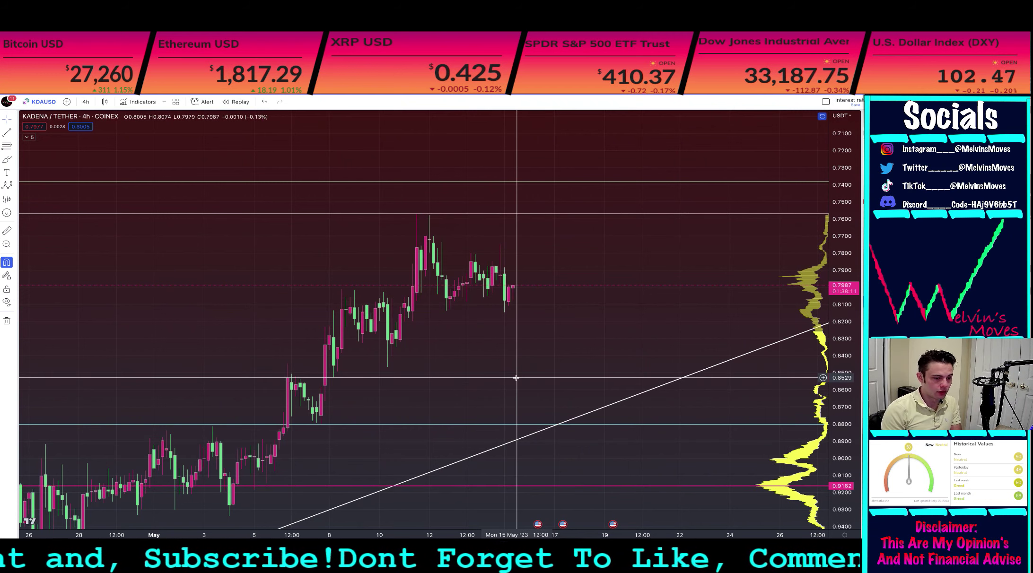
pyautogui.moveTo(853, 305); pyautogui.dragTo(851, 397)
pyautogui.scroll(-3, 477, 327)
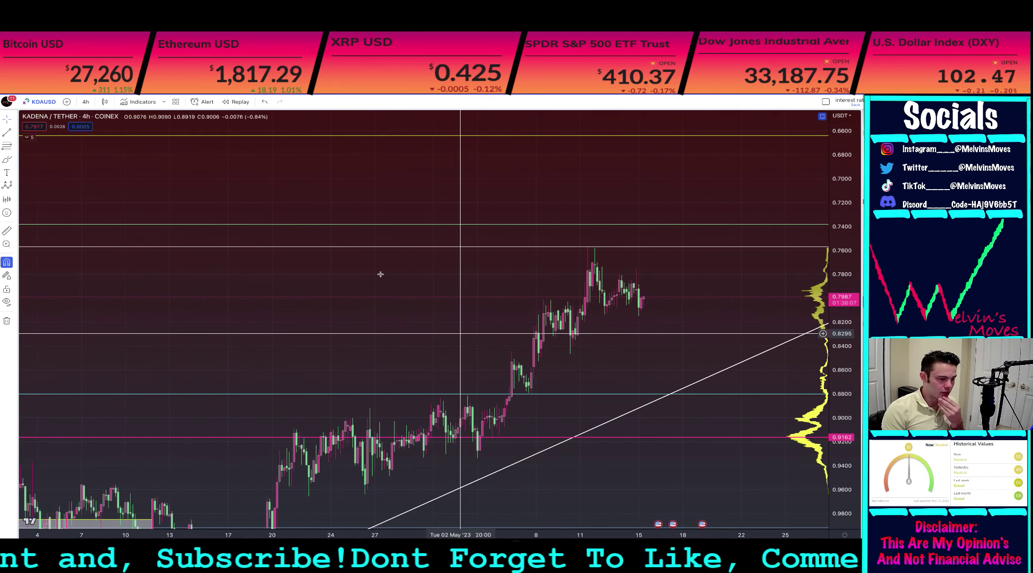
pyautogui.scroll(-2, 367, 271)
pyautogui.moveTo(366, 271); pyautogui.dragTo(362, 272)
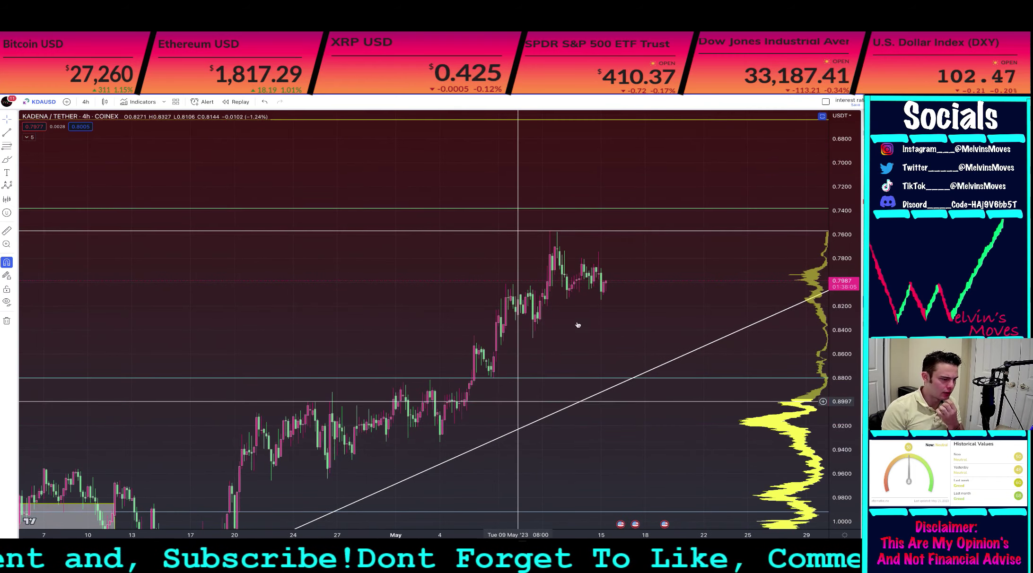
pyautogui.hotkey('alt', 'h')
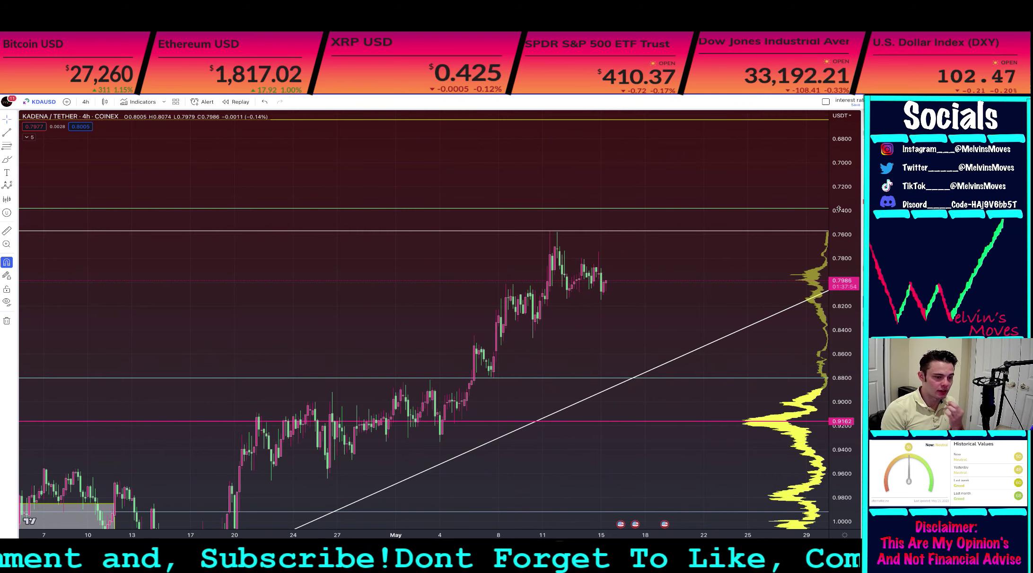
pyautogui.scroll(-5, 582, 260)
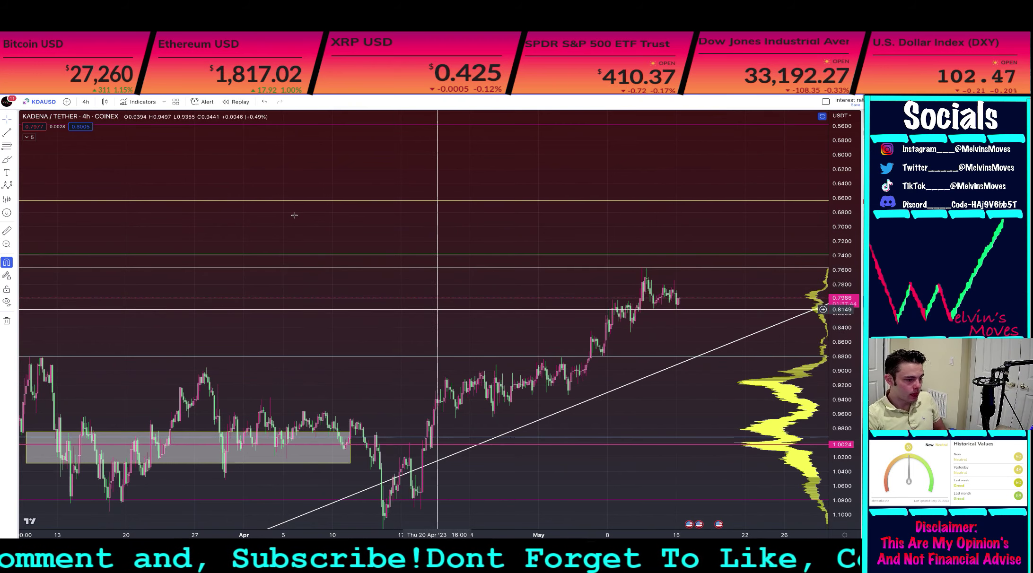
pyautogui.scroll(-1, 293, 214)
pyautogui.scroll(-3, 585, 287)
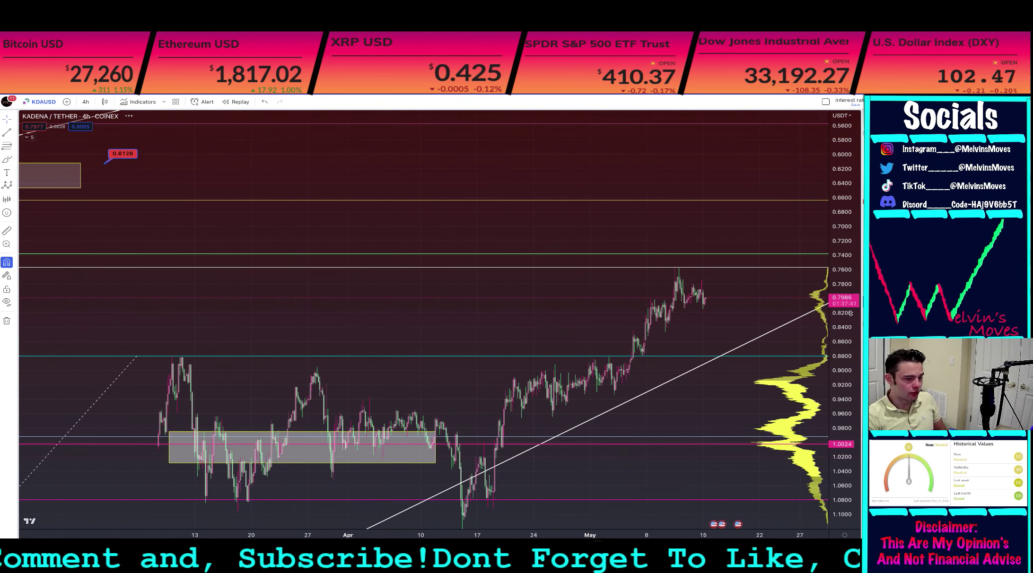
pyautogui.click(859, 373)
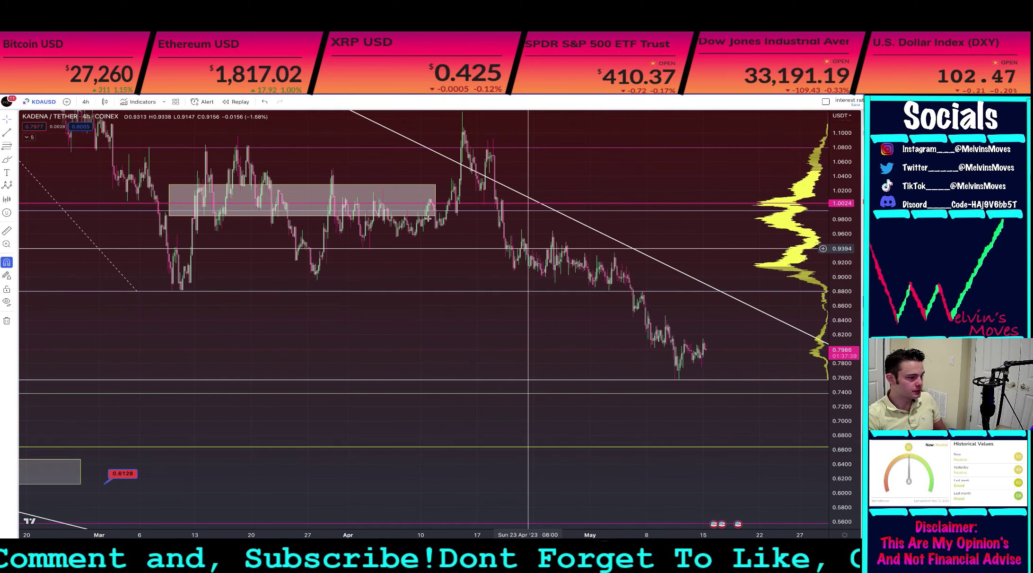
# Switch the chart to the 1-day interval and frame the 2023 candles with the wedge and Fibonacci levels.
pyautogui.scroll(-3, 658, 281)
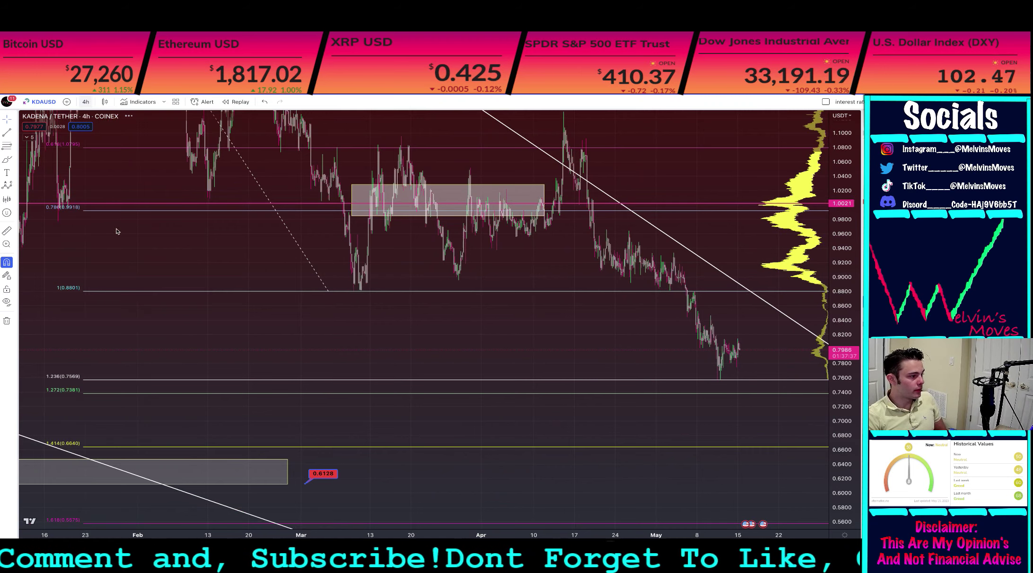
pyautogui.click(85, 102)
pyautogui.click(92, 416)
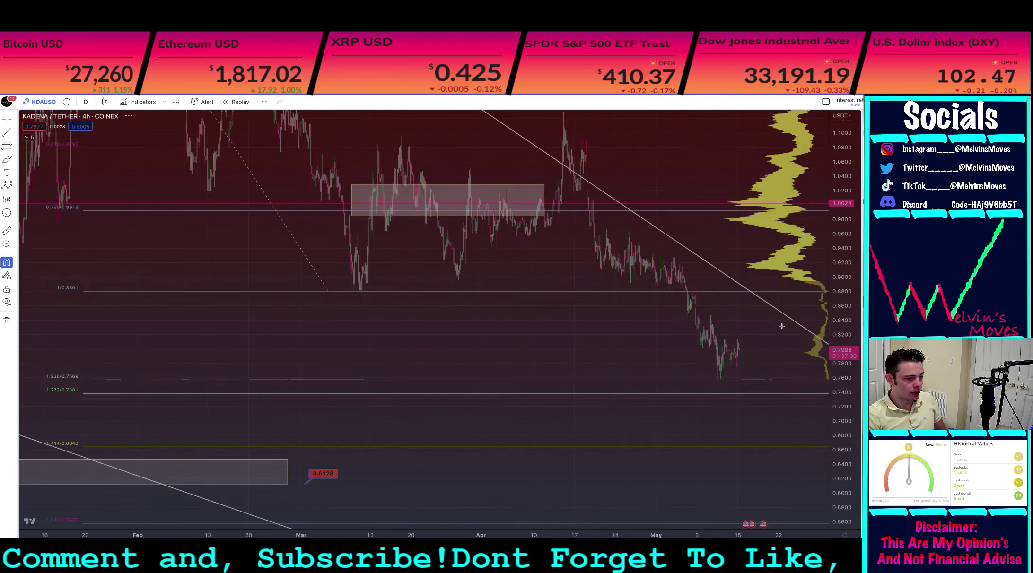
pyautogui.moveTo(845, 320)
pyautogui.mouseDown()
pyautogui.moveTo(849, 355)
pyautogui.moveTo(847, 334)
pyautogui.mouseUp()
pyautogui.scroll(1, 766, 334)
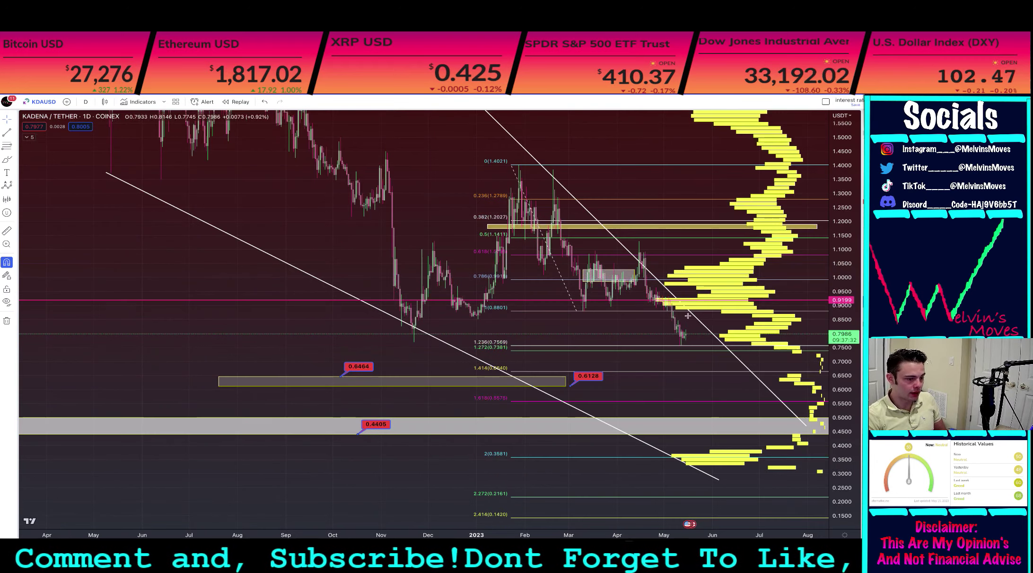
pyautogui.moveTo(542, 211); pyautogui.dragTo(516, 209)
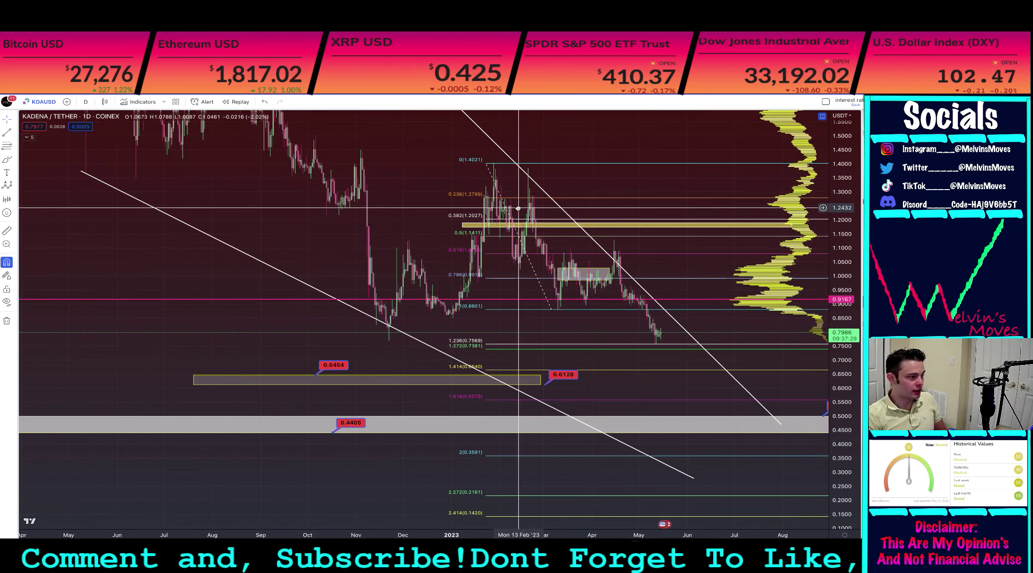
pyautogui.moveTo(843, 380); pyautogui.dragTo(844, 357)
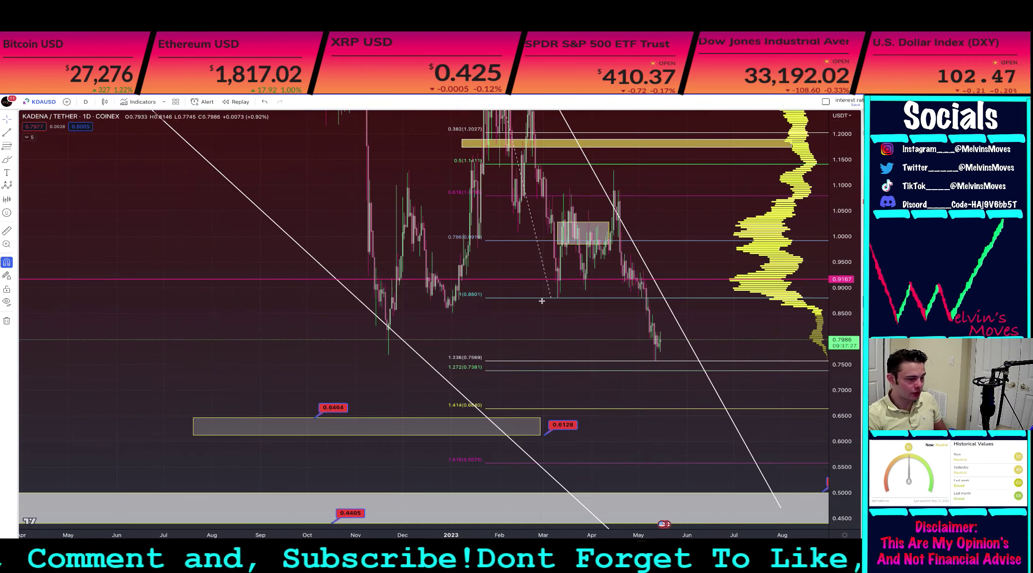
pyautogui.scroll(4, 593, 313)
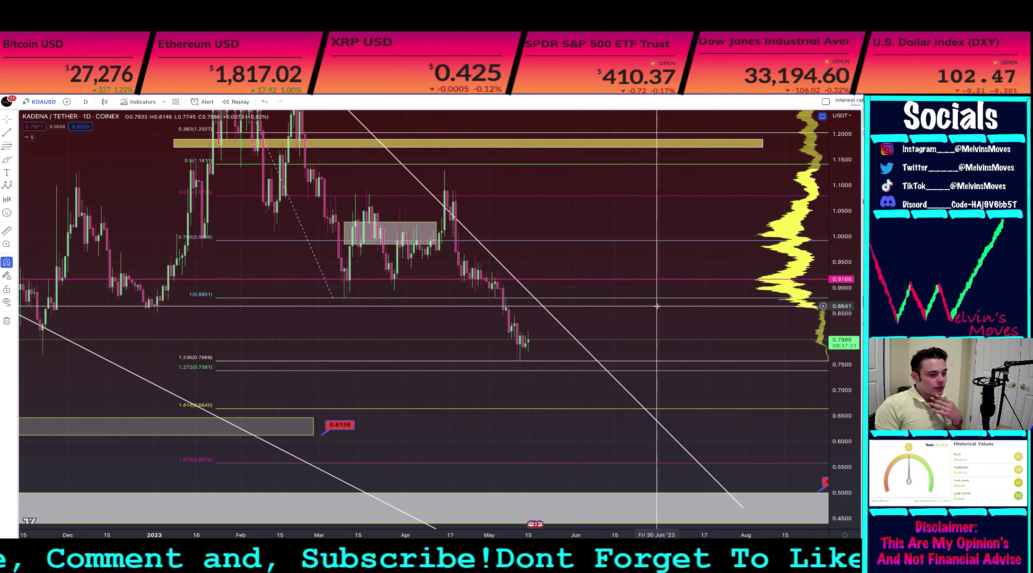
pyautogui.scroll(-2, 659, 320)
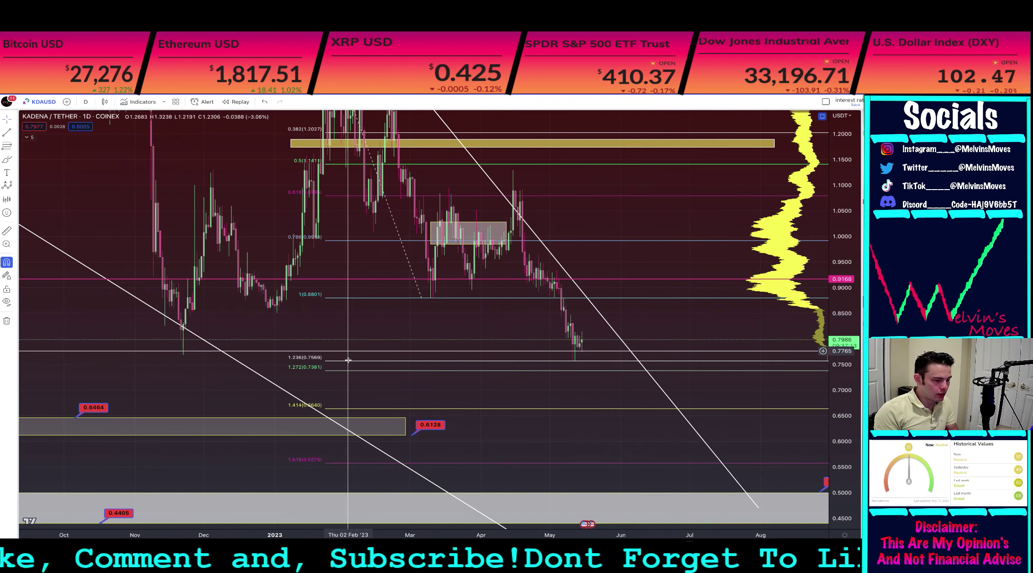
# Place a horizontal ray at the low of the 22 November 2022 candle, at 0.7690.
pyautogui.moveTo(842, 243); pyautogui.dragTo(842, 342)
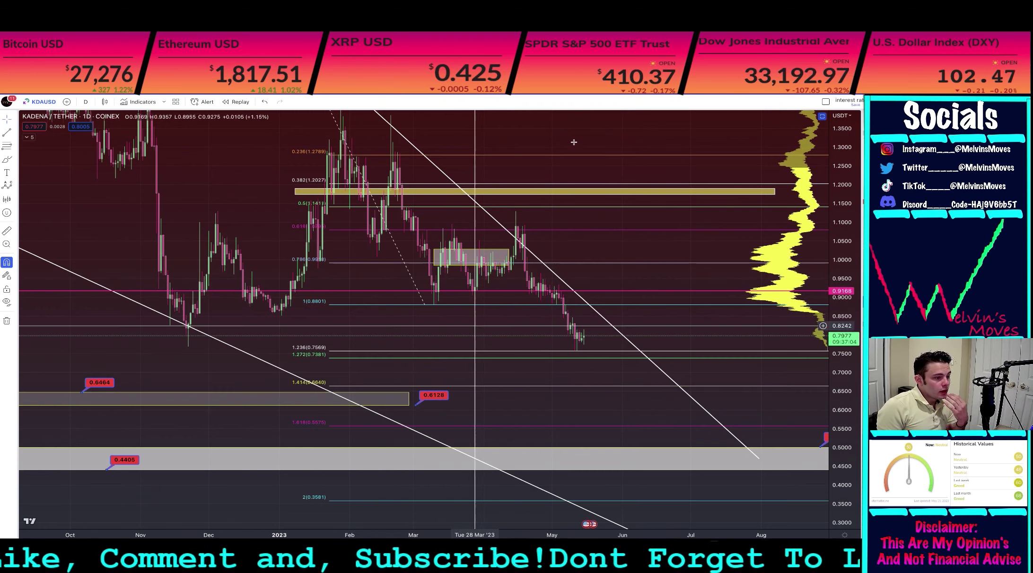
pyautogui.moveTo(573, 236); pyautogui.dragTo(574, 327)
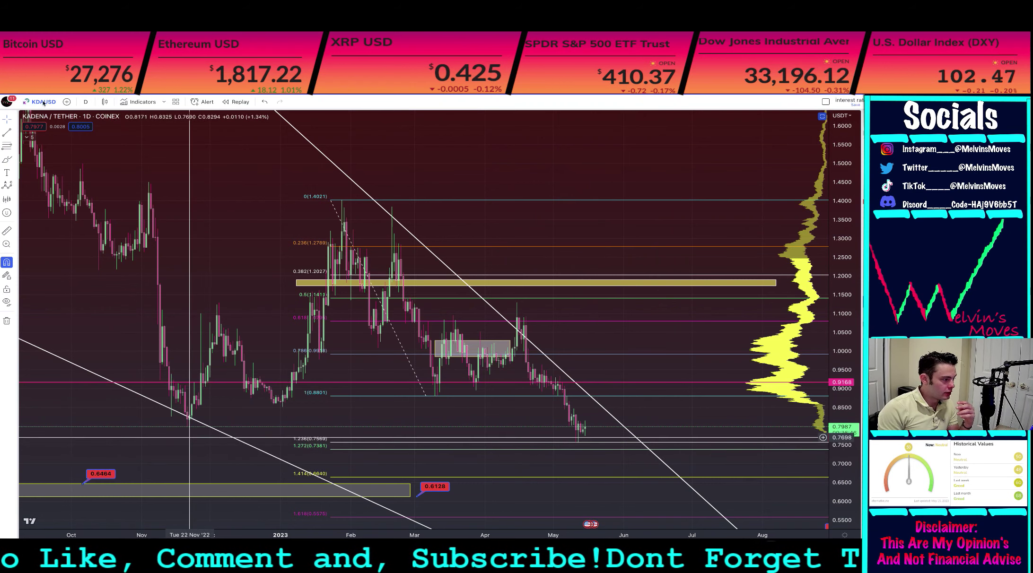
pyautogui.click(16, 133)
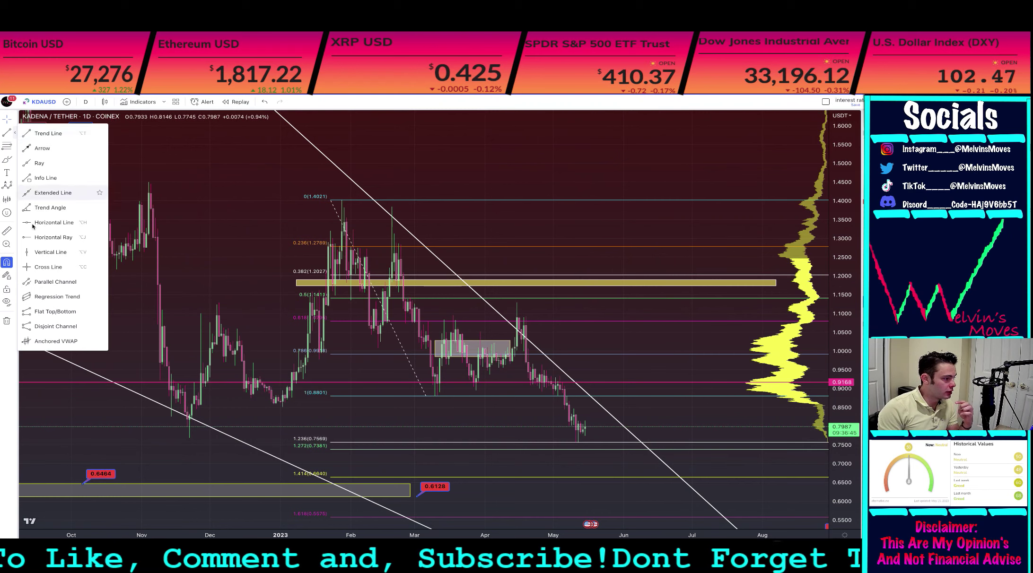
pyautogui.hotkey('alt', 'h')
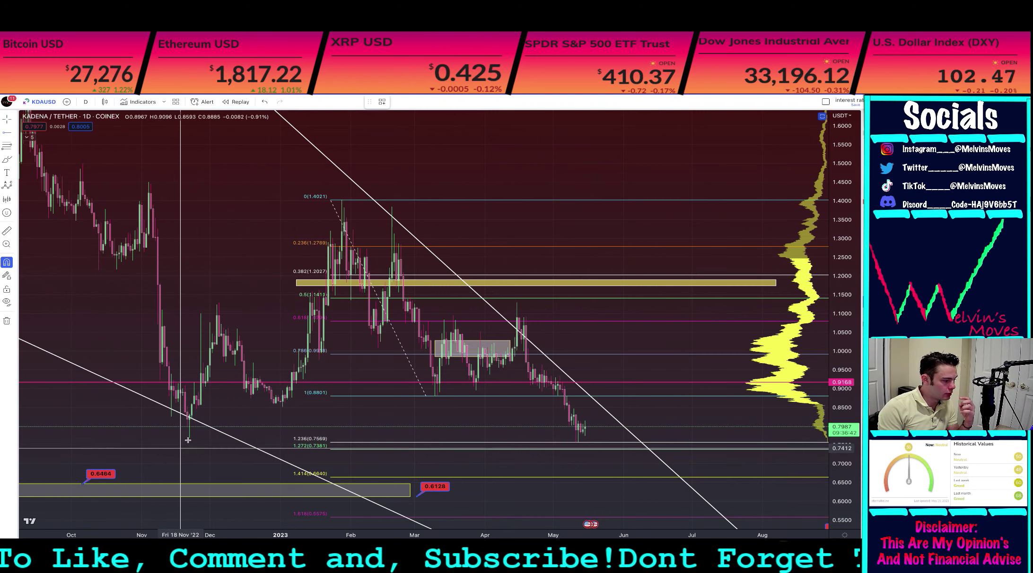
pyautogui.click(189, 439)
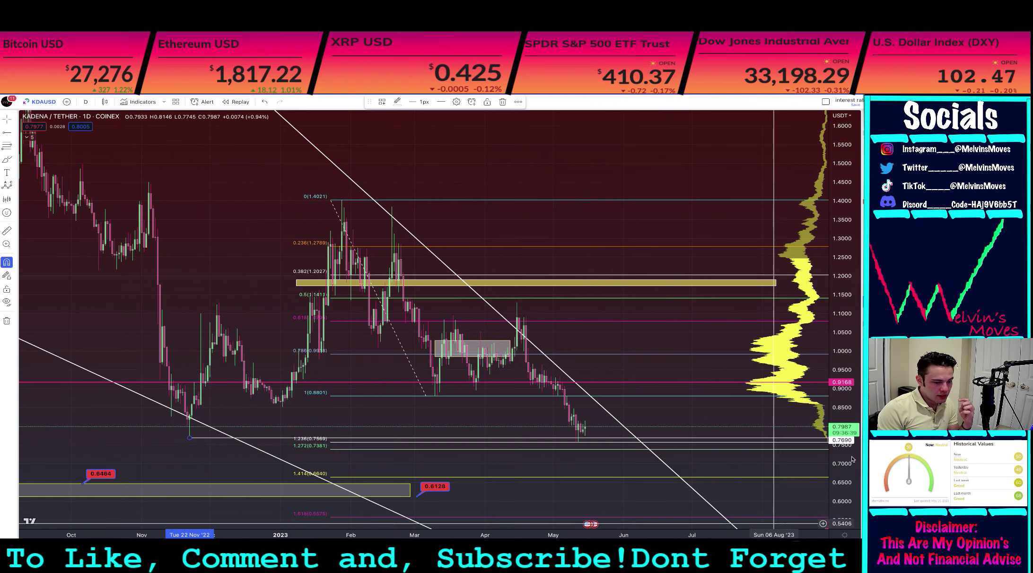